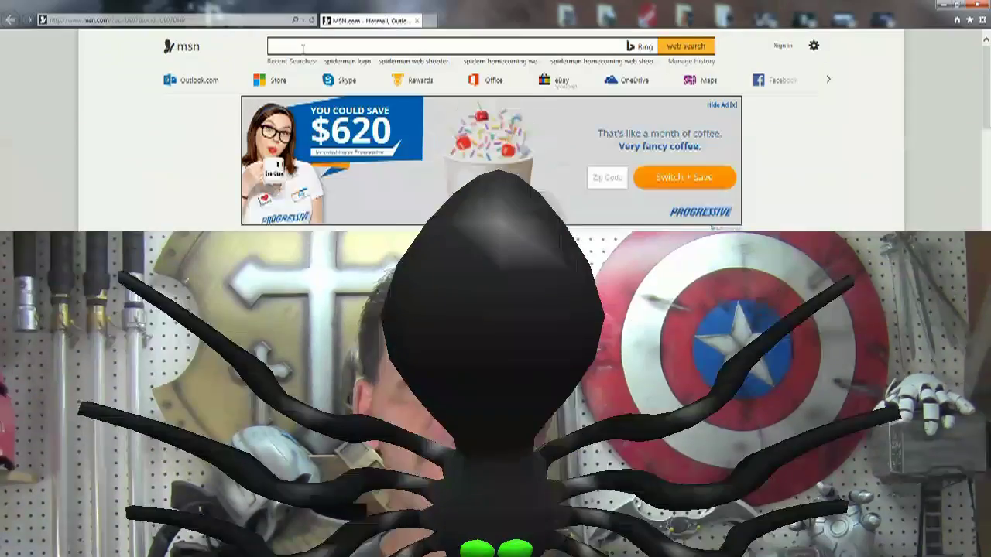
# Step: Search the web for 'inkscape' and scroll to the download section of its Download.com page
pyautogui.write('INK')
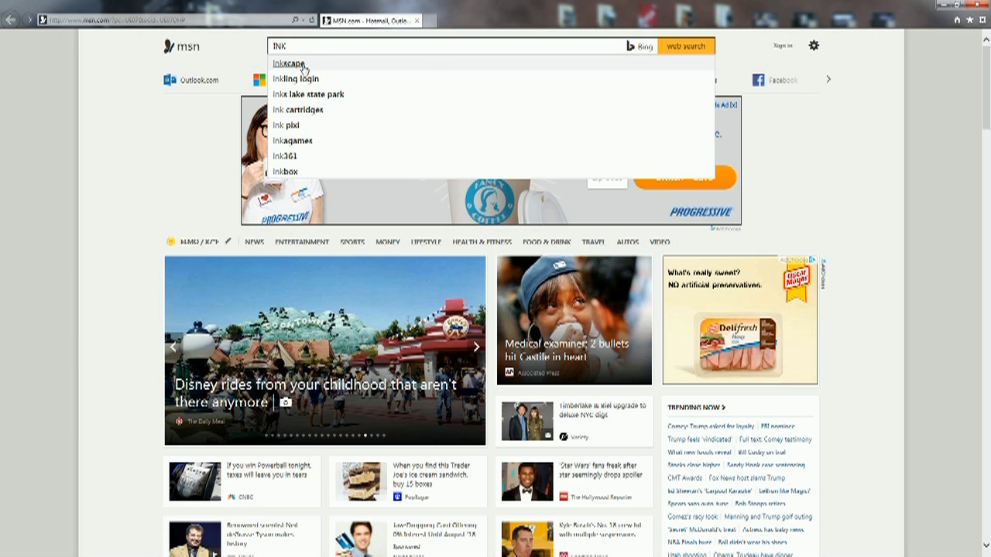
pyautogui.click(302, 65)
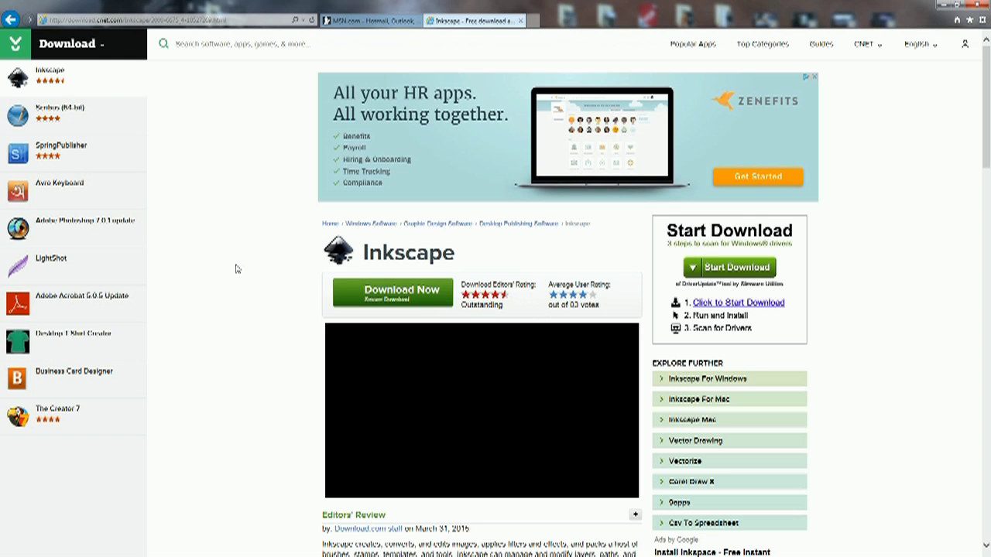
pyautogui.scroll(-2, 236, 268)
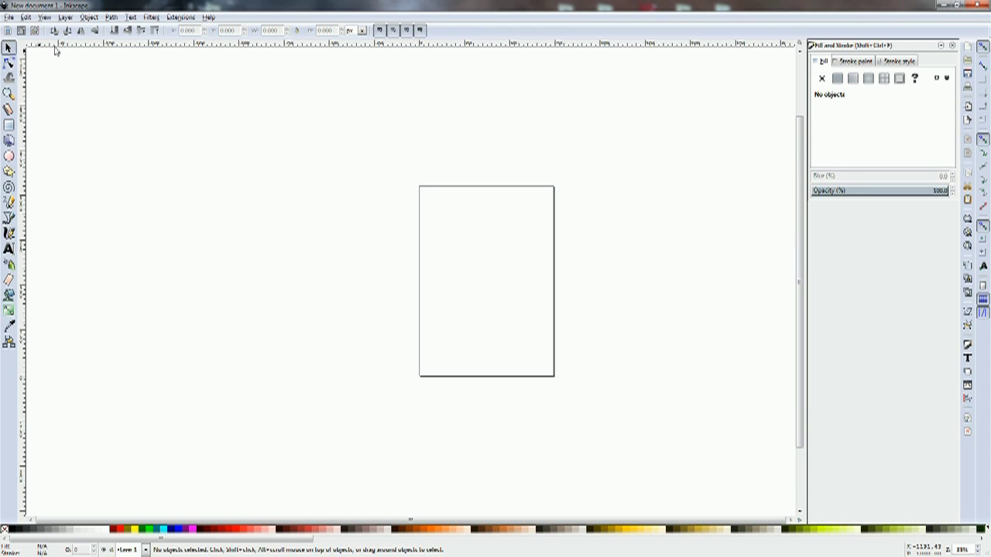
# Step: In Document Properties, make inches the default unit and set the page to US Letter, 8.5 × 11.0 in
pyautogui.click(7, 17)
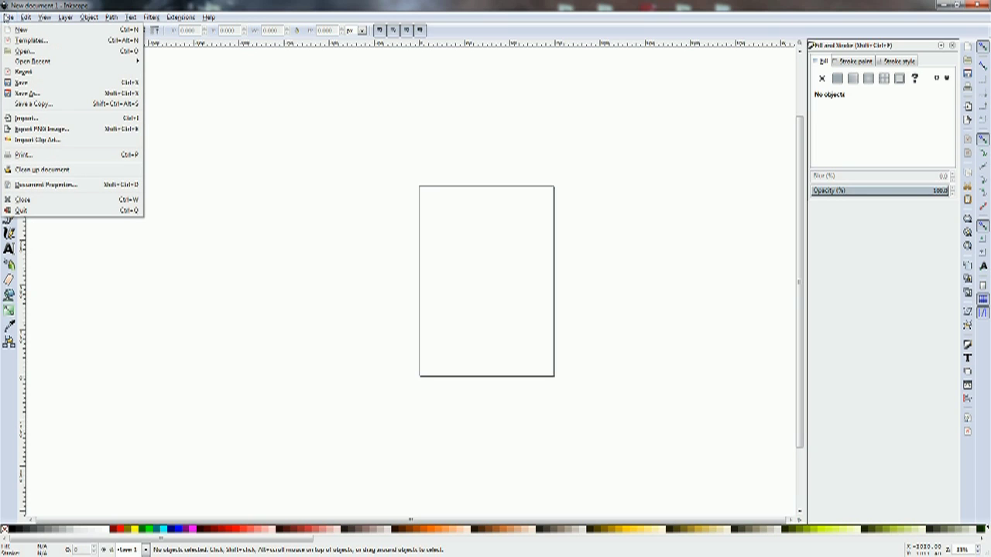
pyautogui.click(29, 187)
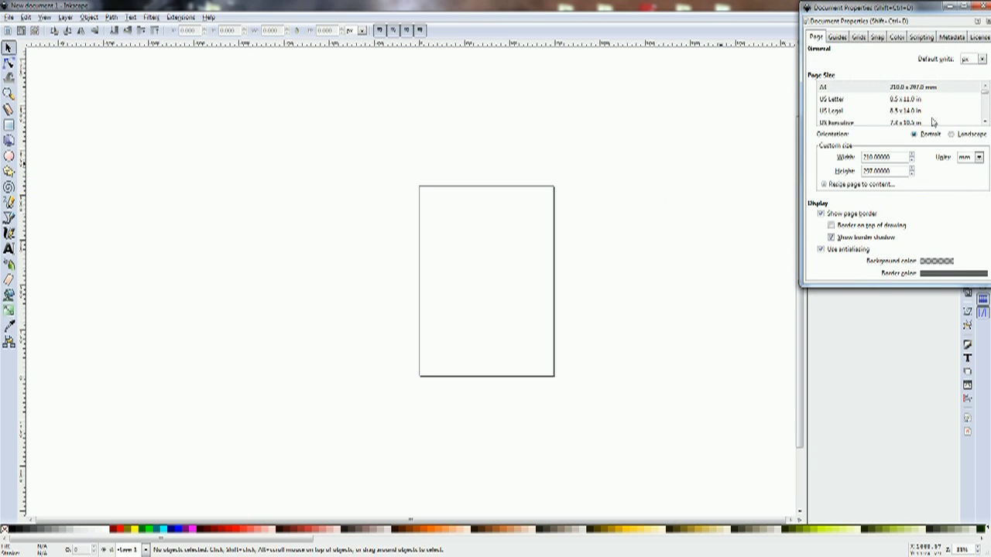
pyautogui.moveTo(927, 12); pyautogui.dragTo(721, 92)
pyautogui.click(775, 140)
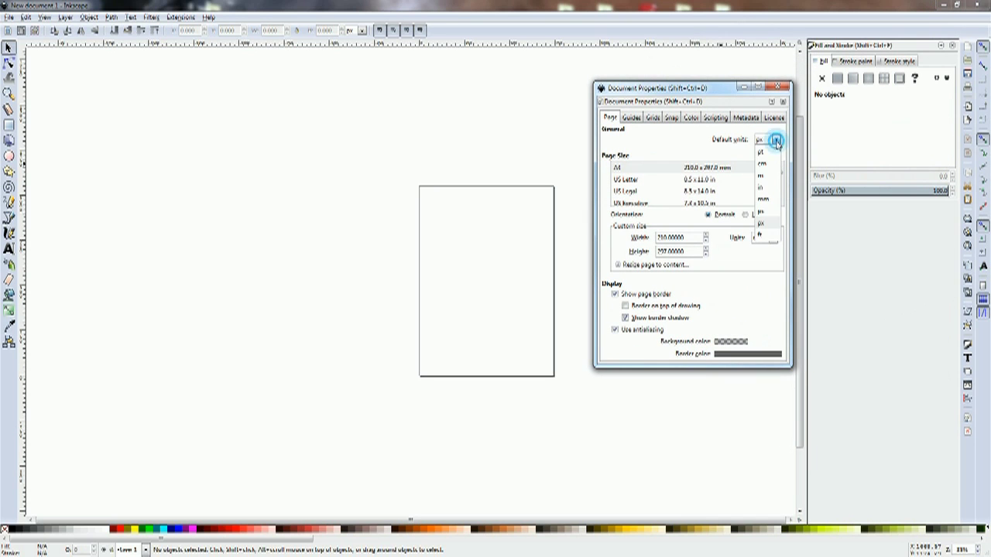
pyautogui.click(770, 189)
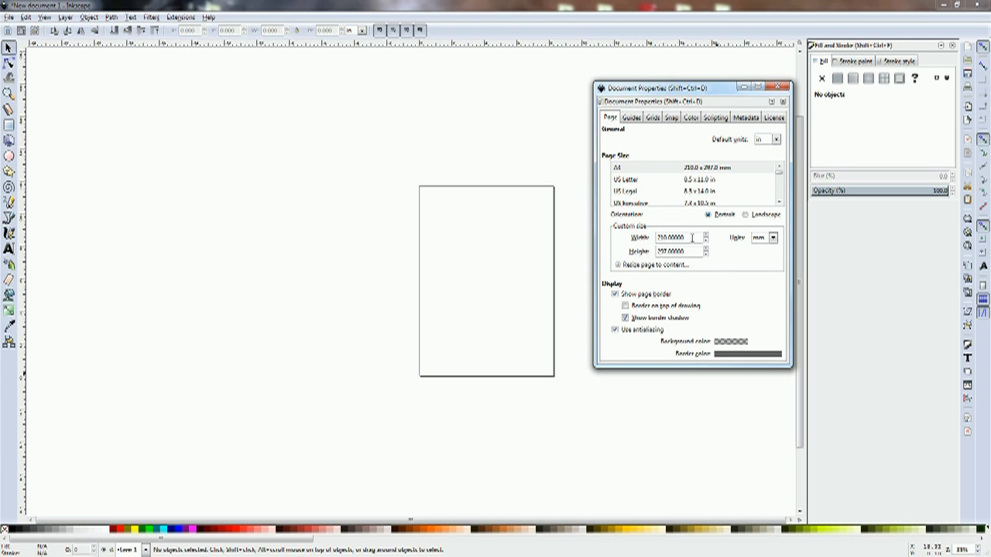
pyautogui.click(706, 245)
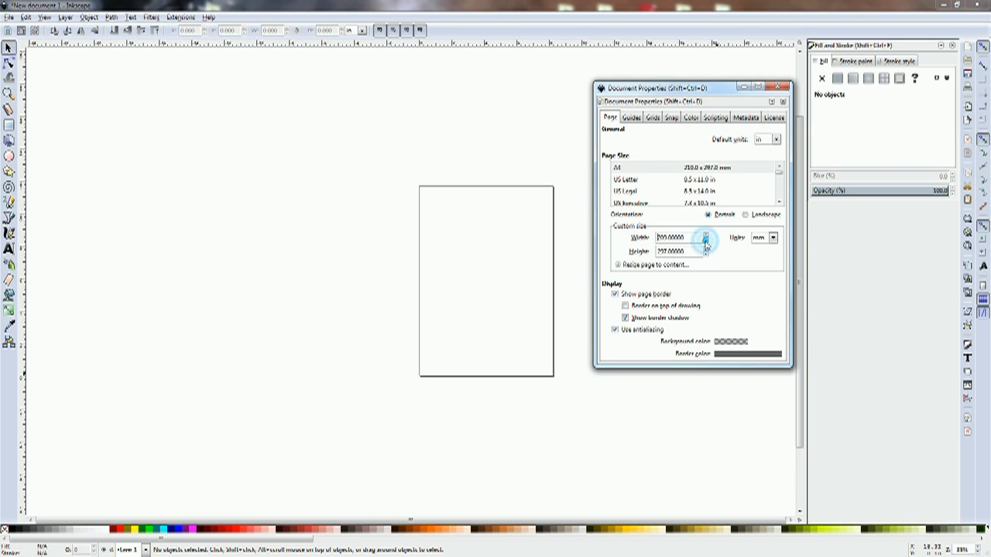
pyautogui.click(687, 181)
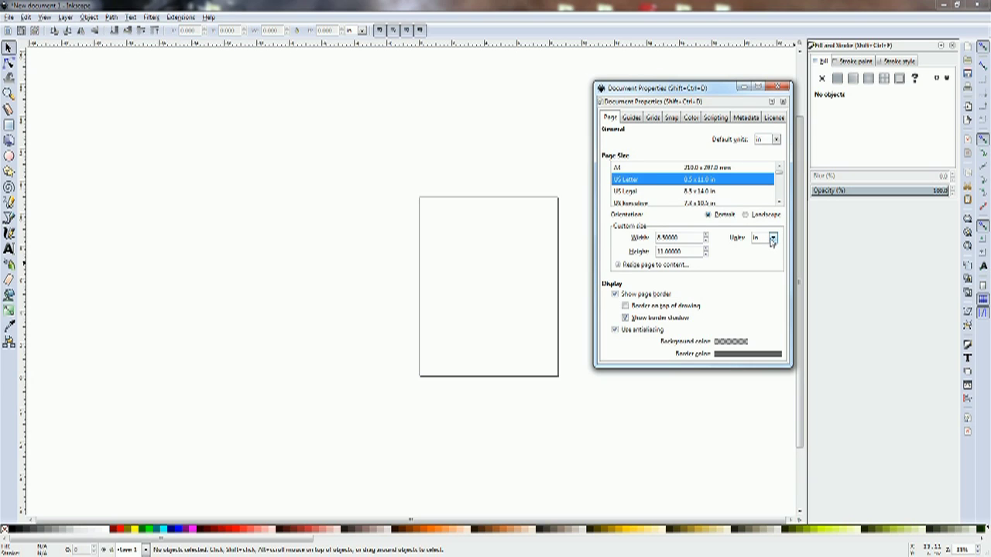
pyautogui.click(779, 87)
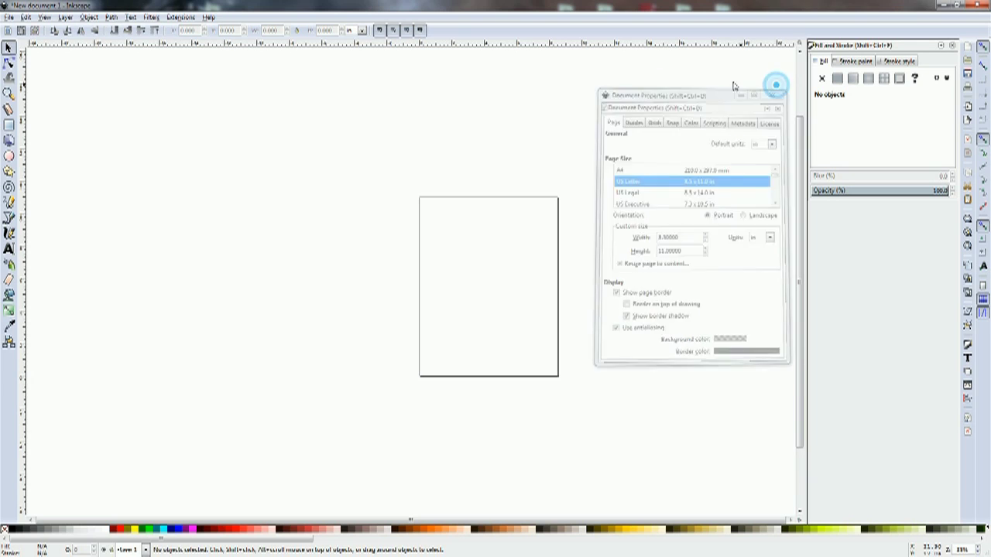
# Step: Zoom in with the Zoom tool until the blank Letter page fills most of the canvas
pyautogui.scroll(-3, 546, 334)
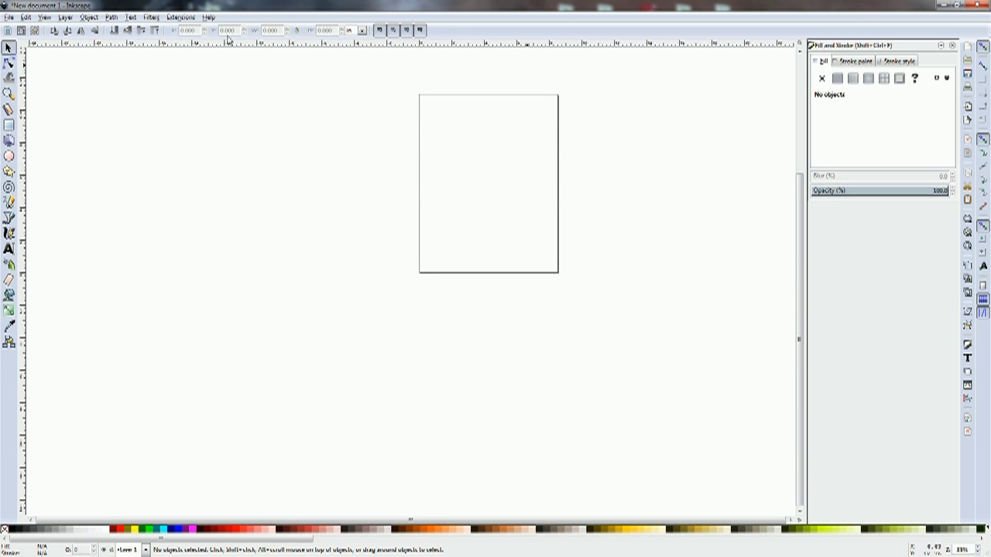
pyautogui.click(9, 93)
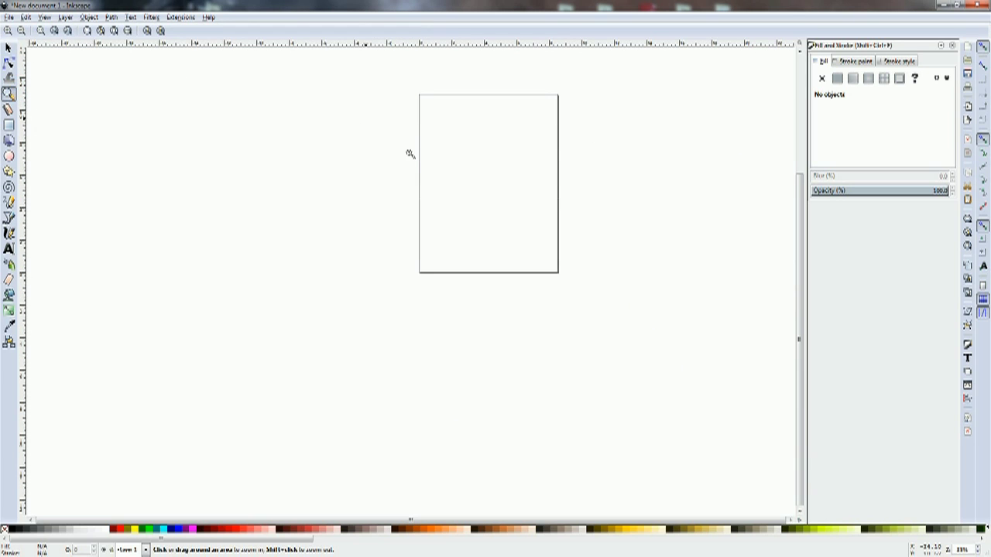
pyautogui.click(496, 164)
pyautogui.click(495, 164)
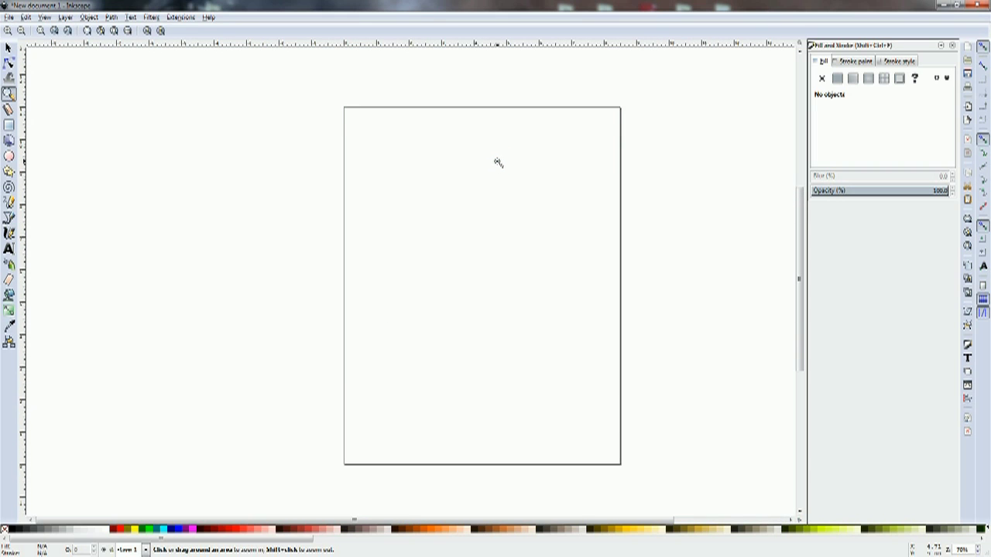
pyautogui.click(498, 162)
pyautogui.scroll(2, 494, 165)
pyautogui.scroll(-1, 492, 168)
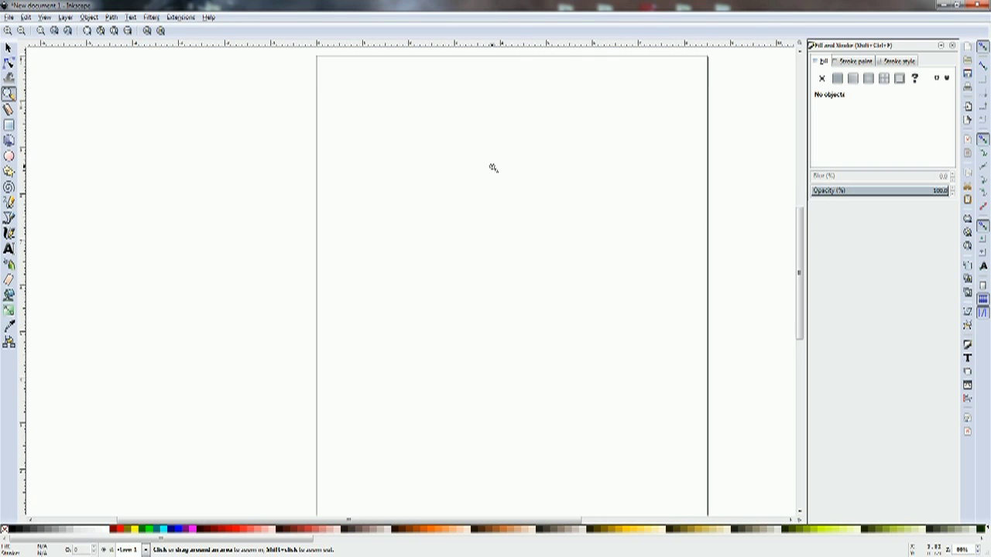
pyautogui.scroll(-1, 491, 168)
pyautogui.scroll(1, 490, 167)
# Step: Browse to the first template PDF in File > Open, then cancel without opening it
pyautogui.click(9, 17)
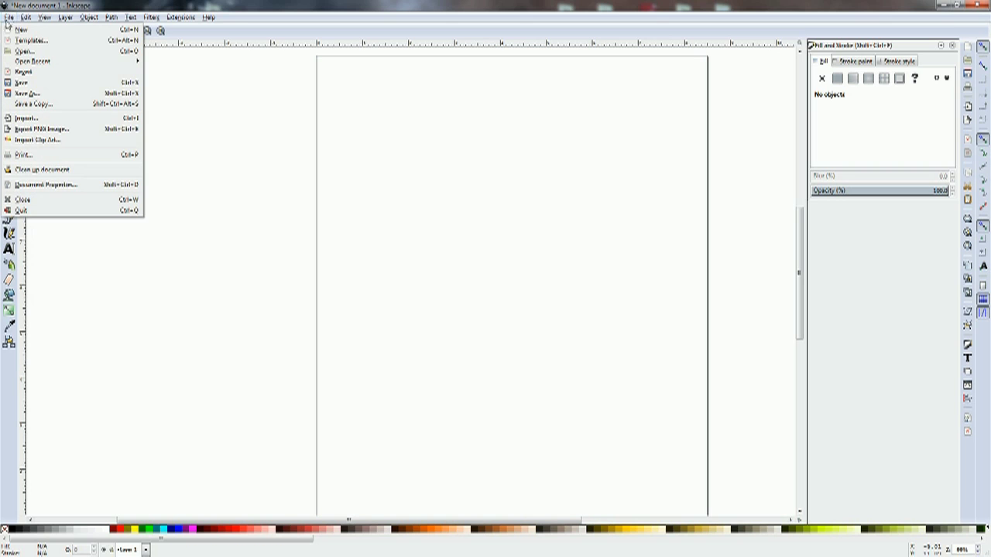
pyautogui.click(22, 52)
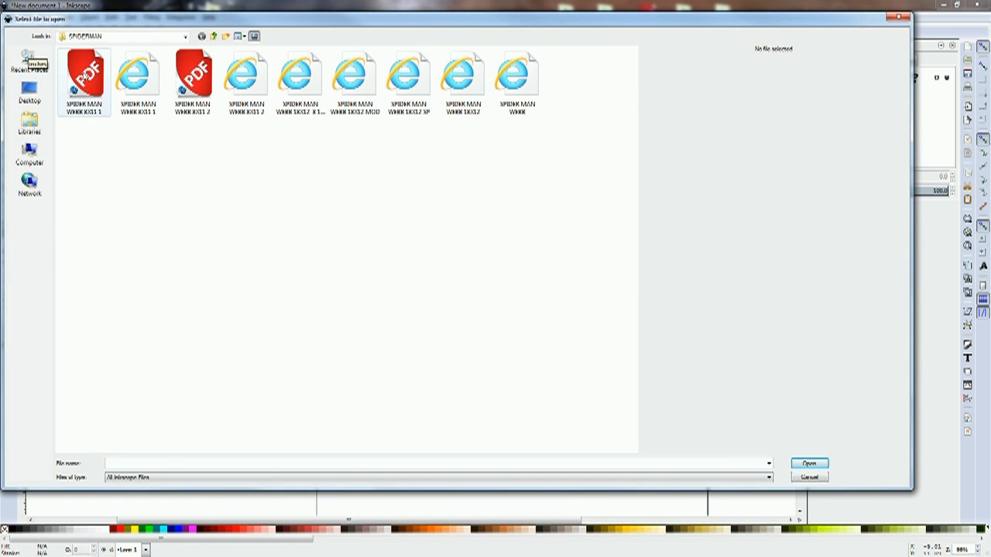
pyautogui.click(85, 73)
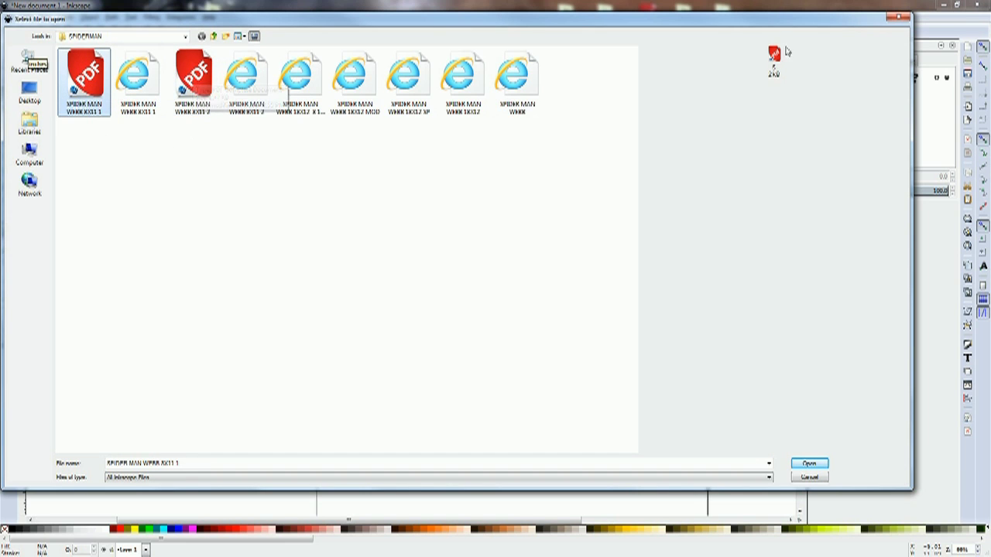
pyautogui.click(898, 19)
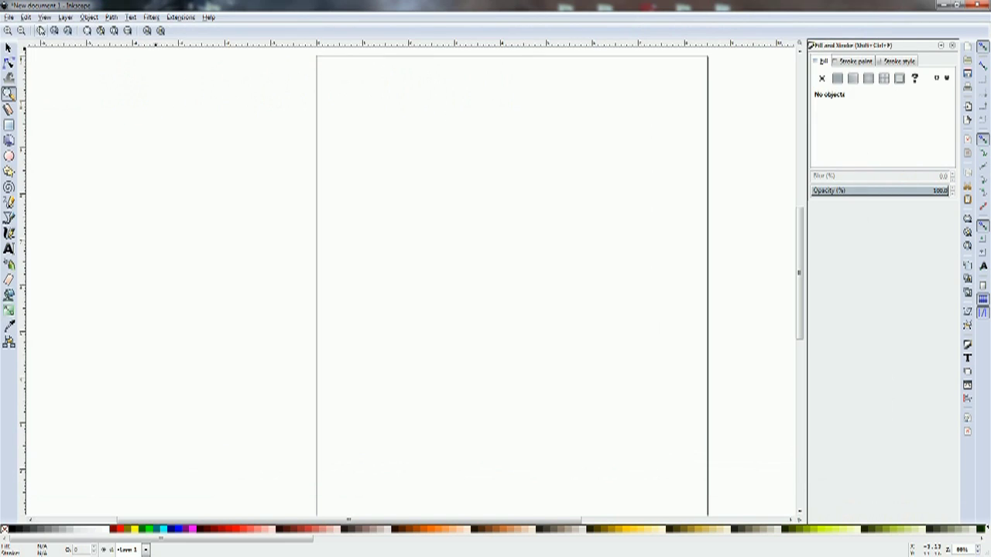
# Step: Import the first web shooter template PDF, accepting the default PDF import settings
pyautogui.click(9, 17)
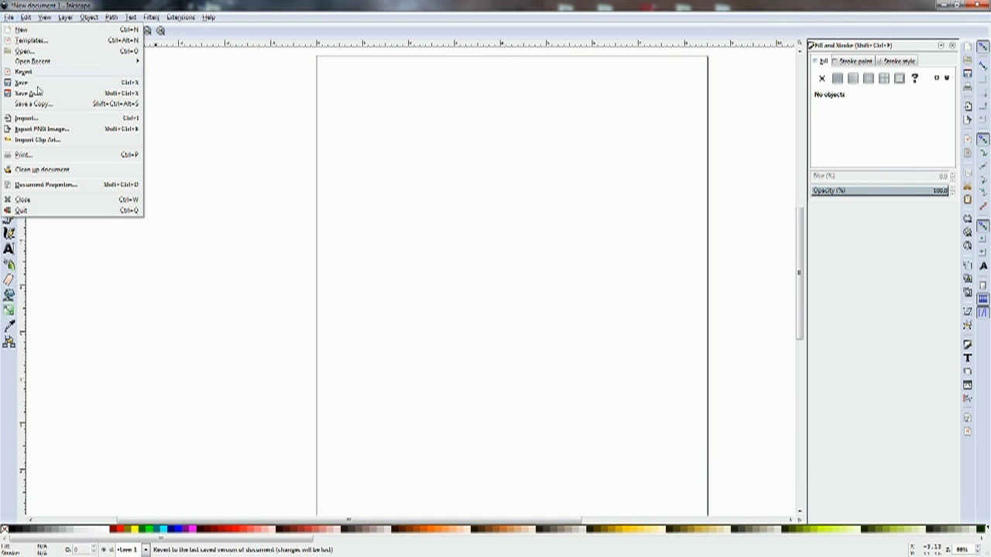
pyautogui.click(27, 118)
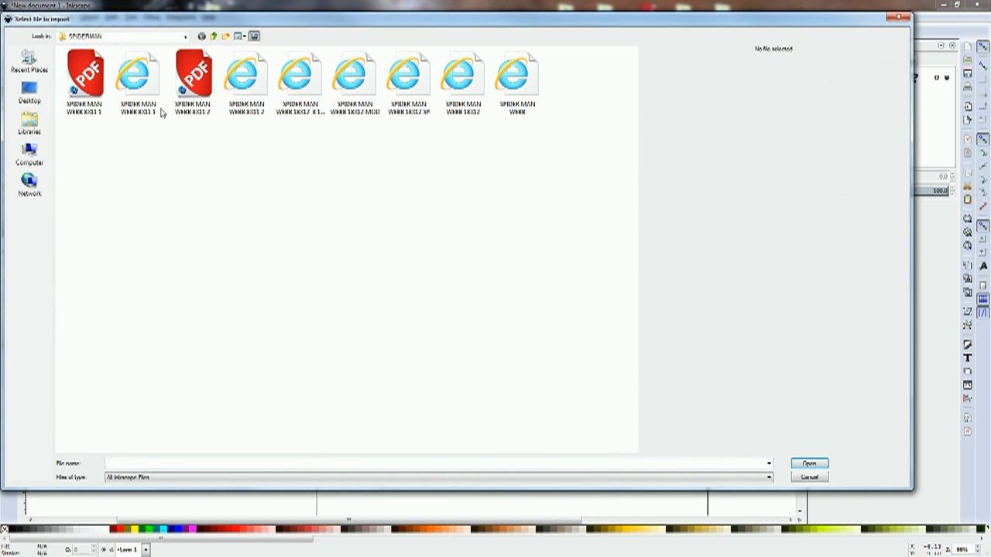
pyautogui.click(81, 82)
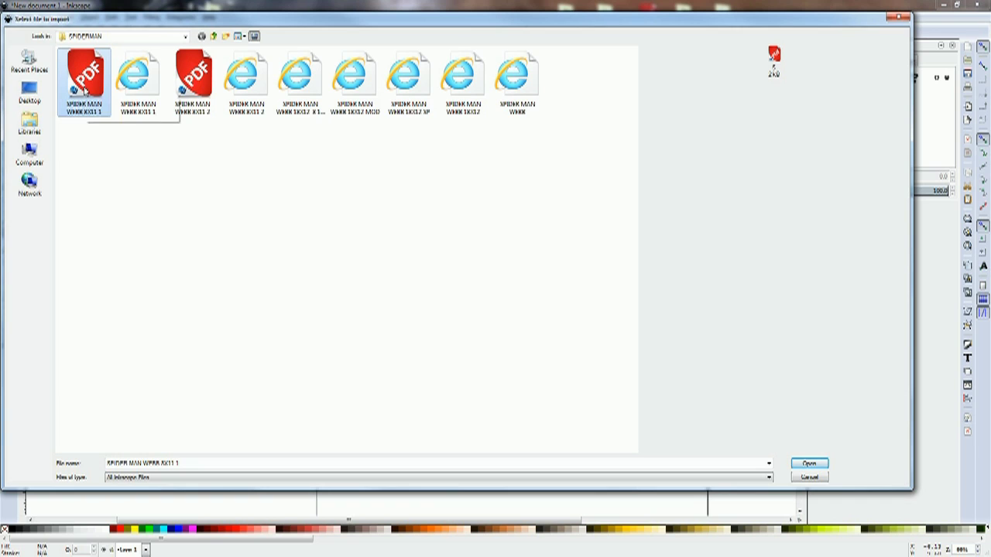
pyautogui.click(194, 73)
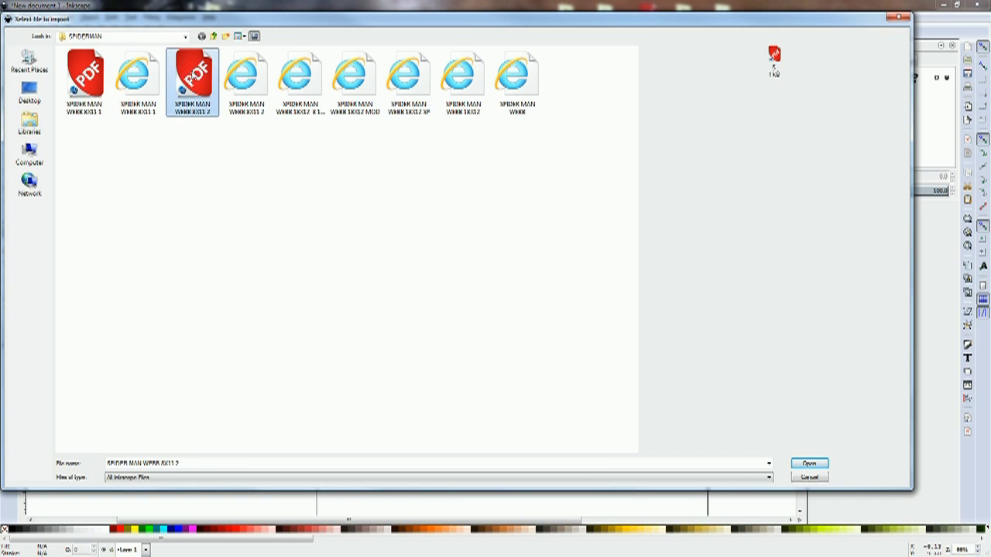
pyautogui.click(85, 87)
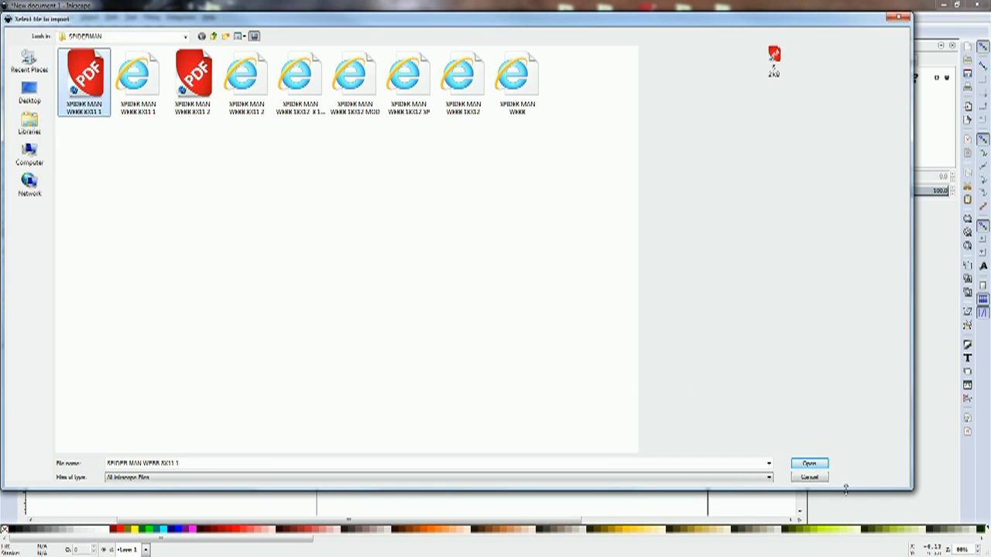
pyautogui.click(809, 464)
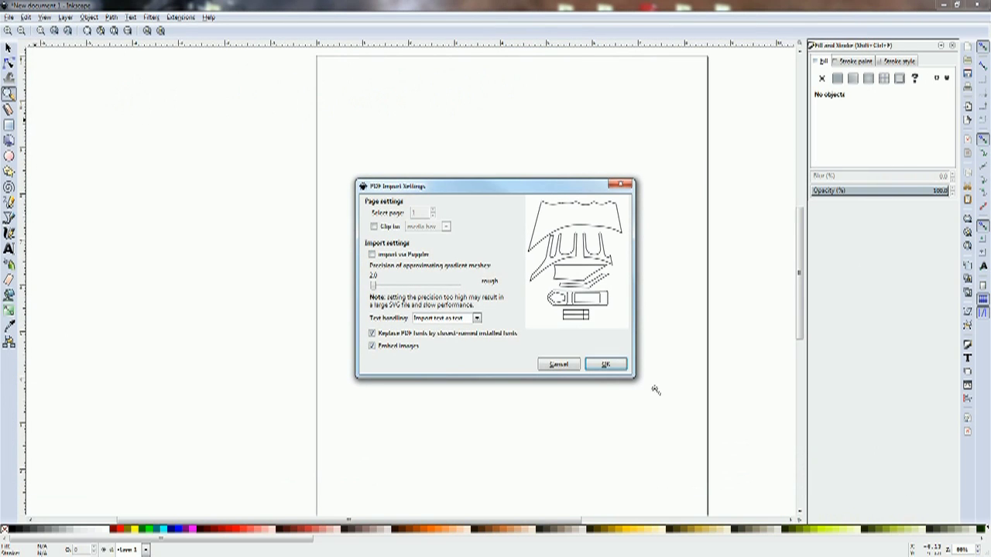
pyautogui.click(601, 367)
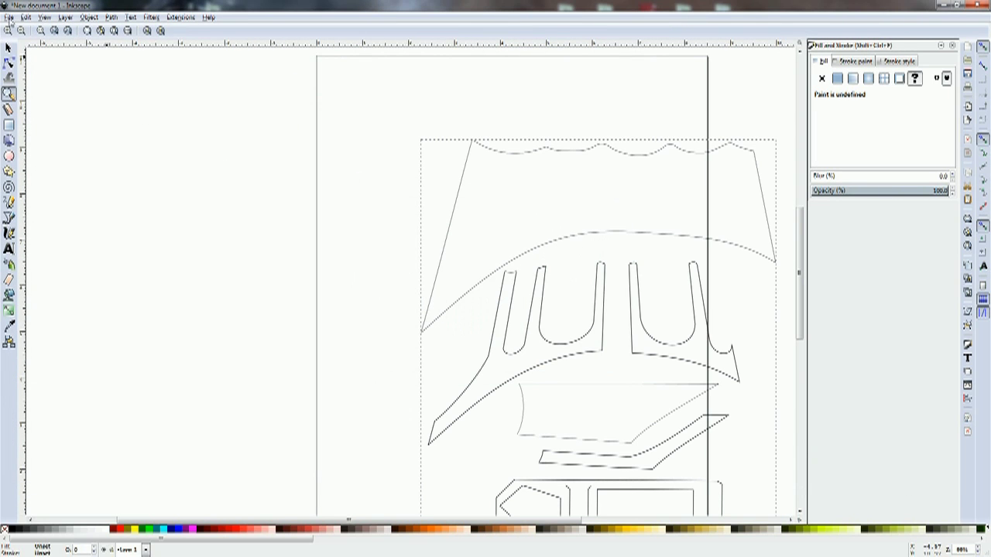
# Step: Import the second template PDF containing the red-outlined piece
pyautogui.click(9, 18)
pyautogui.click(39, 118)
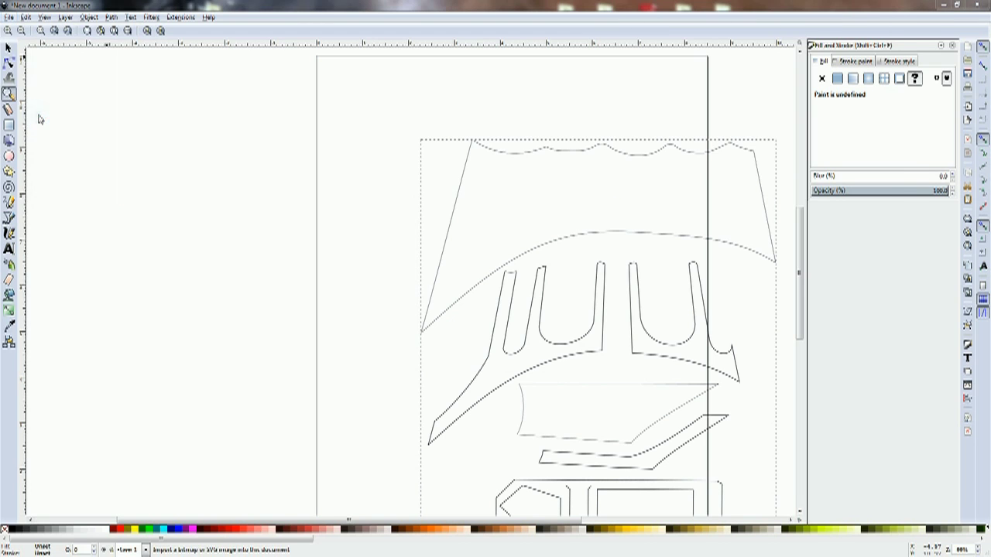
pyautogui.click(192, 78)
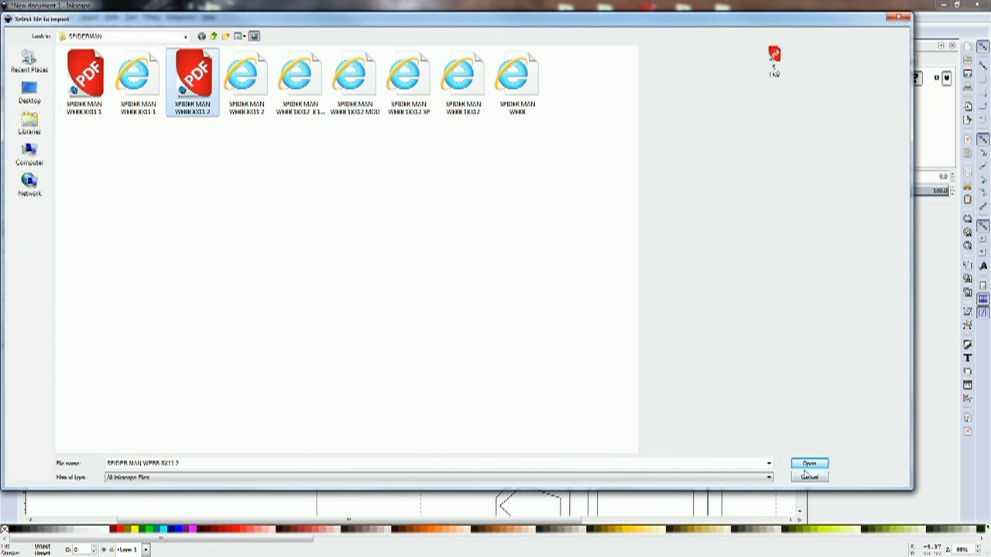
pyautogui.click(809, 464)
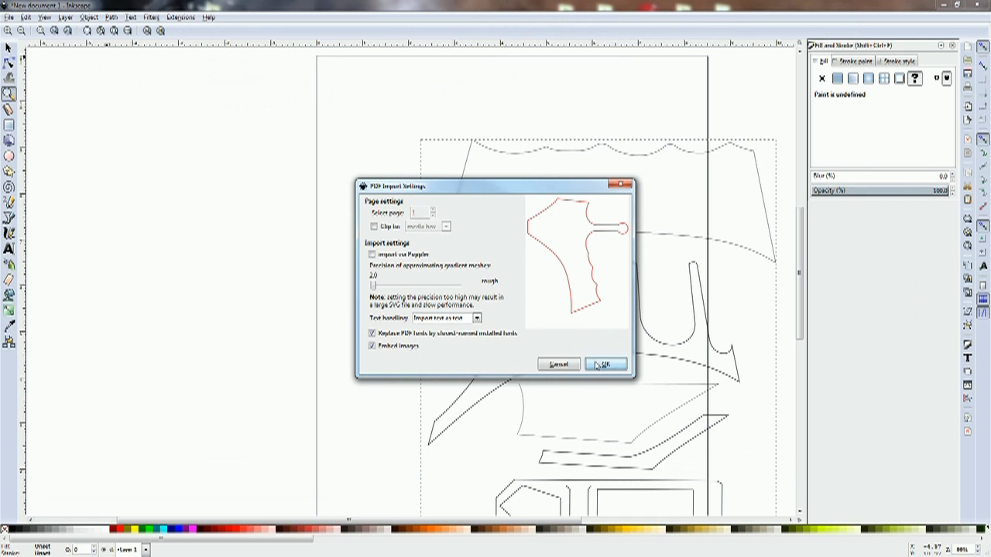
pyautogui.click(600, 365)
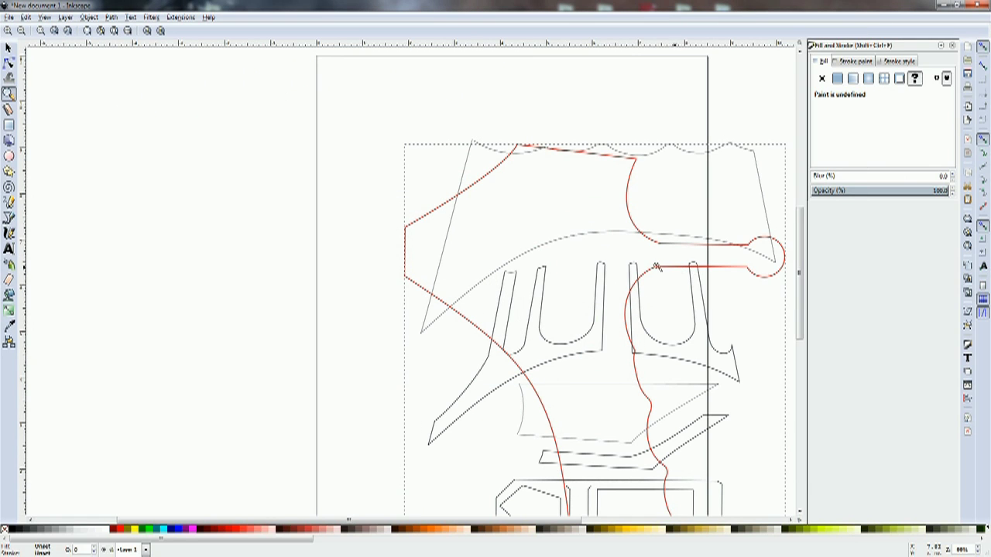
# Step: Zoom out to the whole page and drag the red piece off to the page's left
pyautogui.click(8, 48)
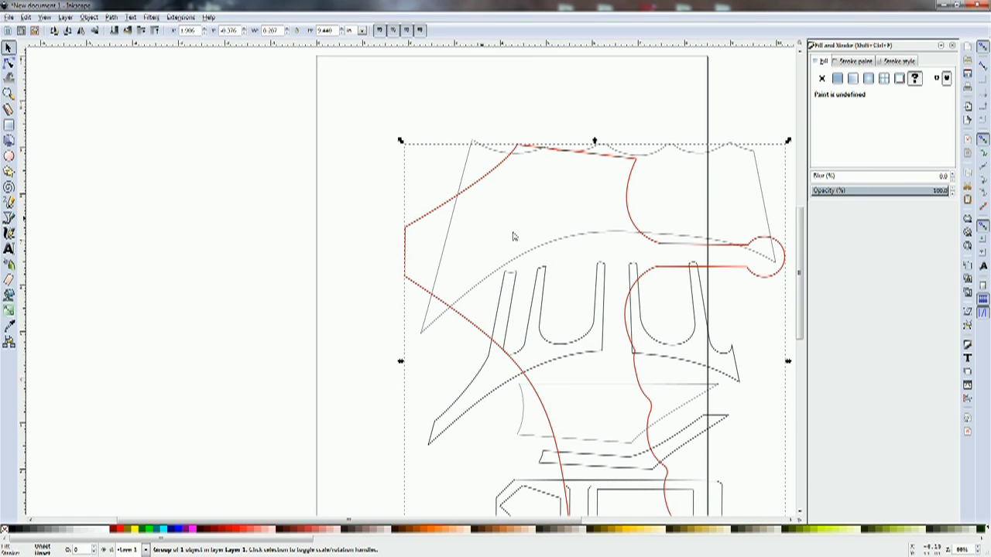
pyautogui.scroll(-2, 650, 250)
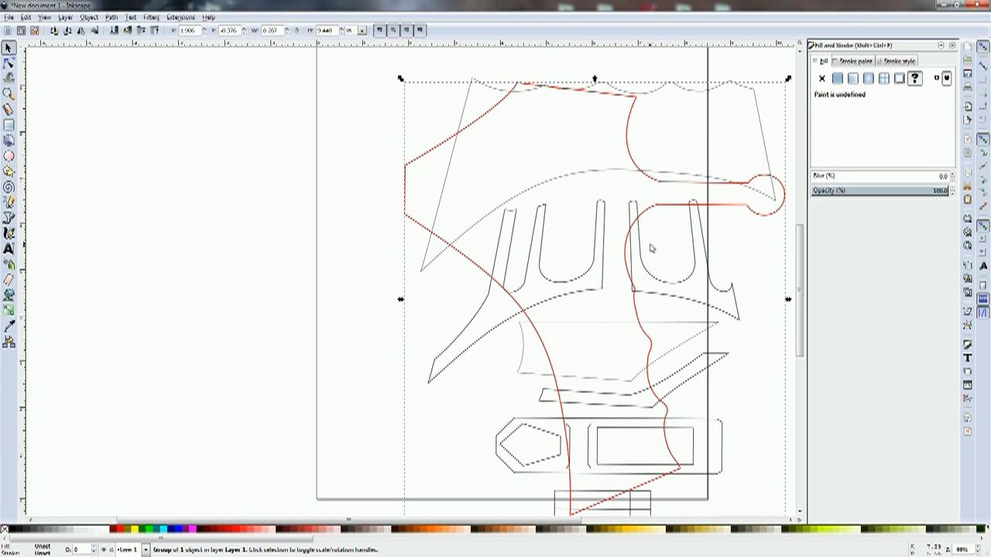
pyautogui.press('-')
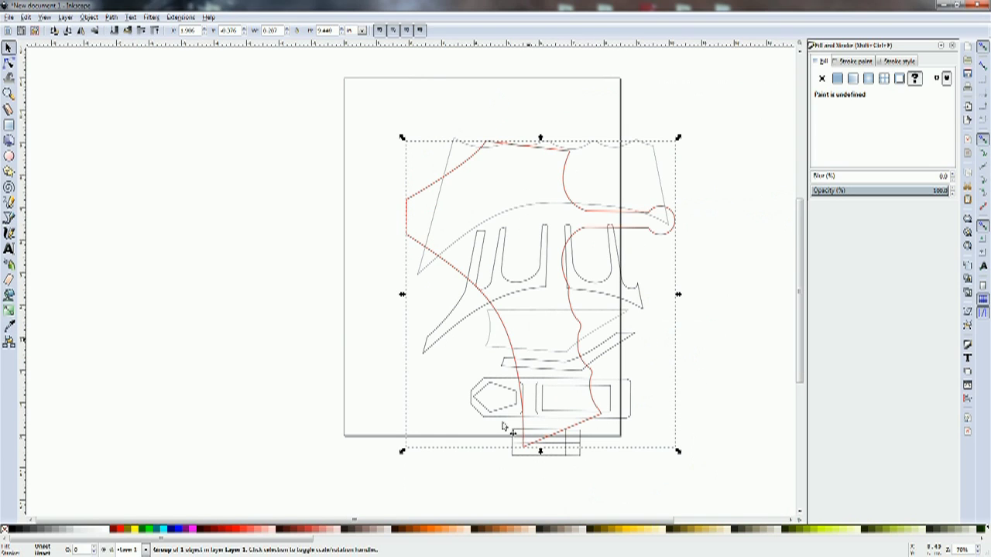
pyautogui.click(561, 432)
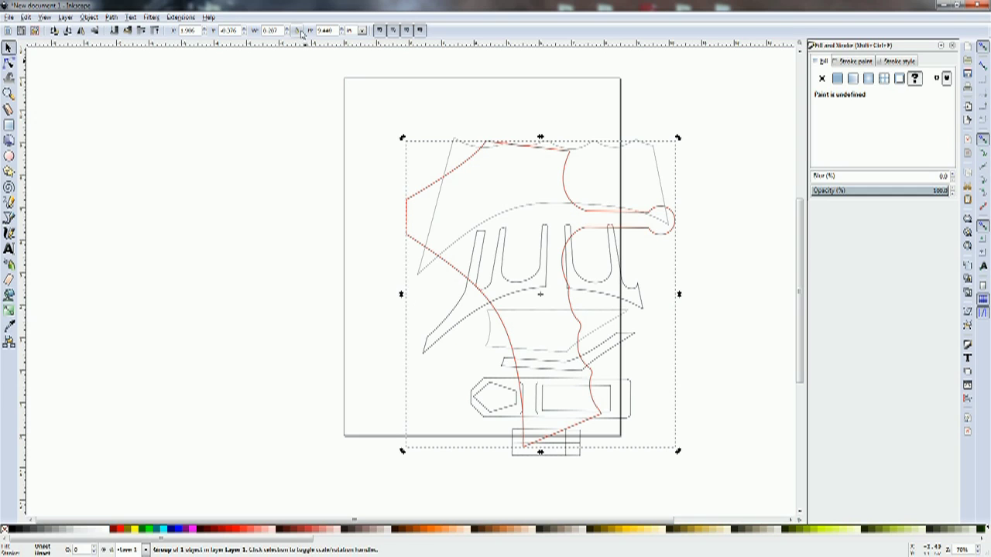
pyautogui.click(402, 451)
pyautogui.moveTo(454, 173); pyautogui.dragTo(223, 157)
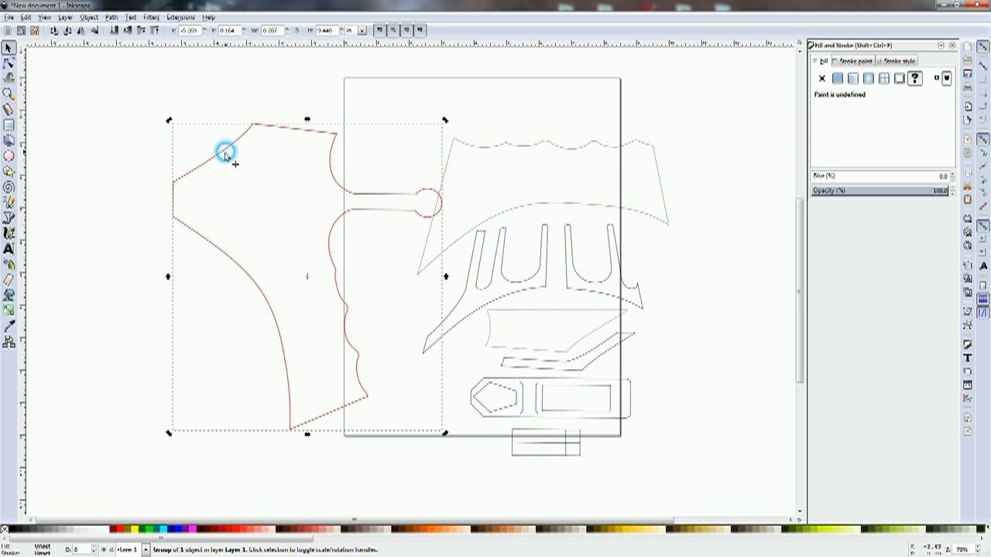
# Step: Try resizing the red piece, lock width and height proportions, and undo back to its original size and position
pyautogui.moveTo(171, 121); pyautogui.dragTo(93, 255)
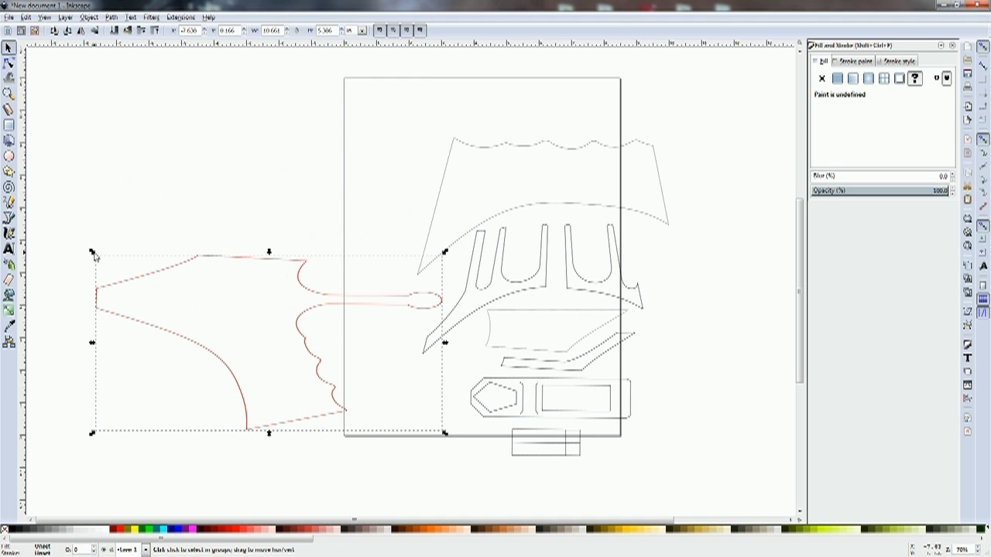
pyautogui.hotkey('ctrl', 'z')
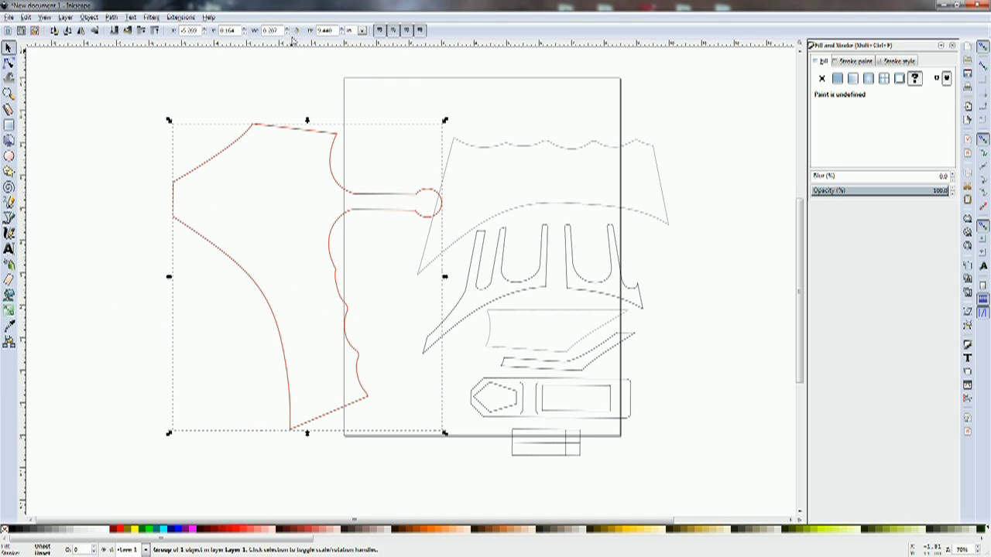
pyautogui.click(296, 30)
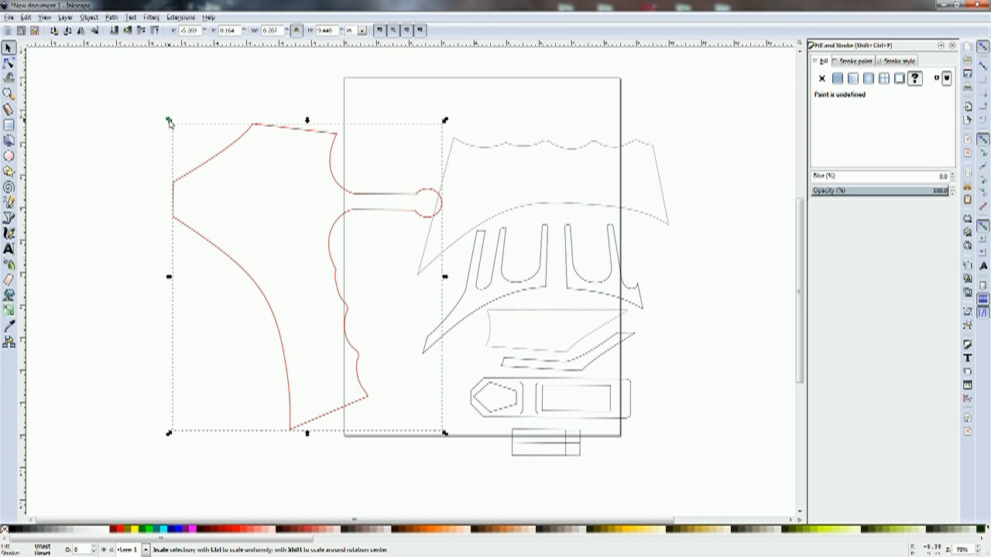
pyautogui.moveTo(168, 121); pyautogui.dragTo(103, 105)
pyautogui.hotkey('ctrl', 'z')
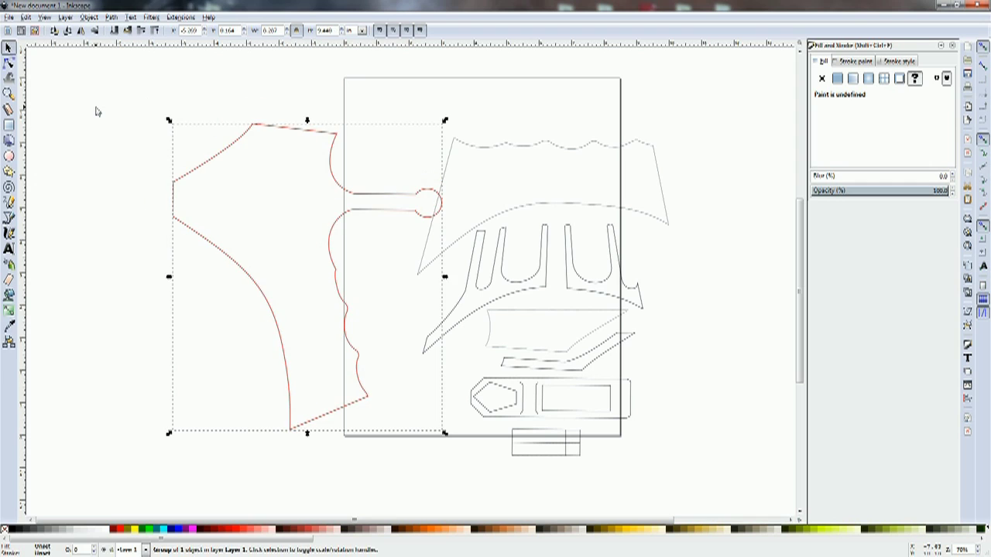
pyautogui.hotkey('ctrl', 'z')
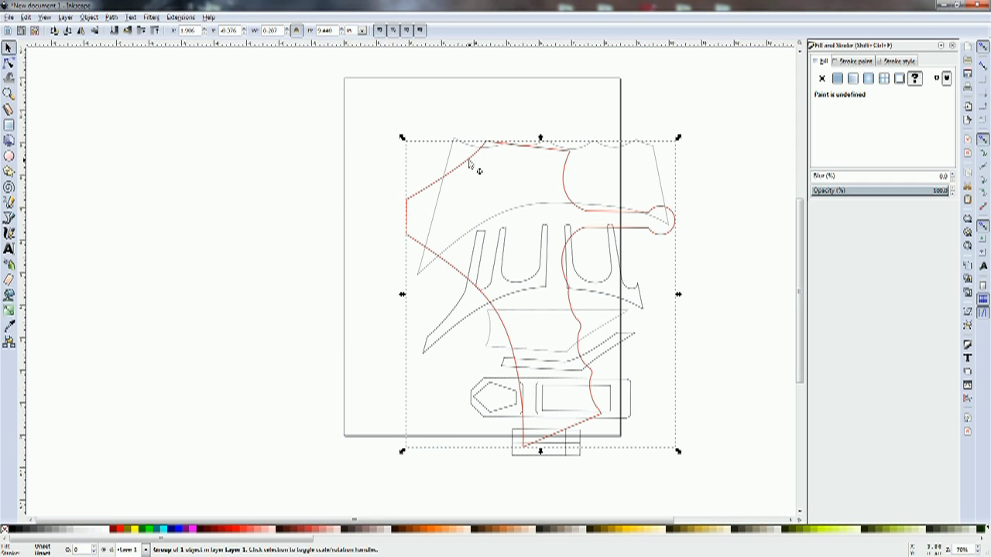
# Step: Move the red piece onto the page, rotate it 90°, and drag it up to the page top
pyautogui.moveTo(468, 161); pyautogui.dragTo(420, 113)
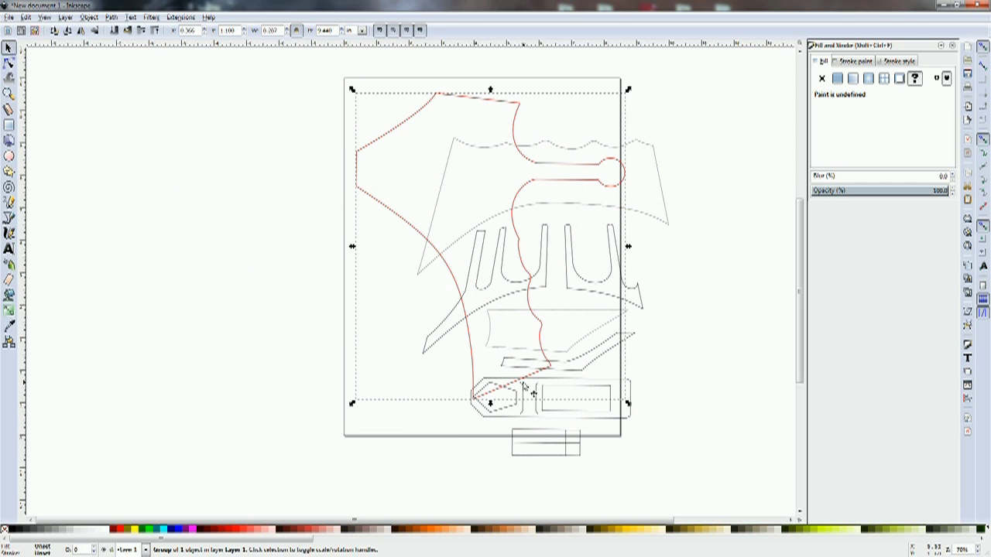
pyautogui.click(523, 382)
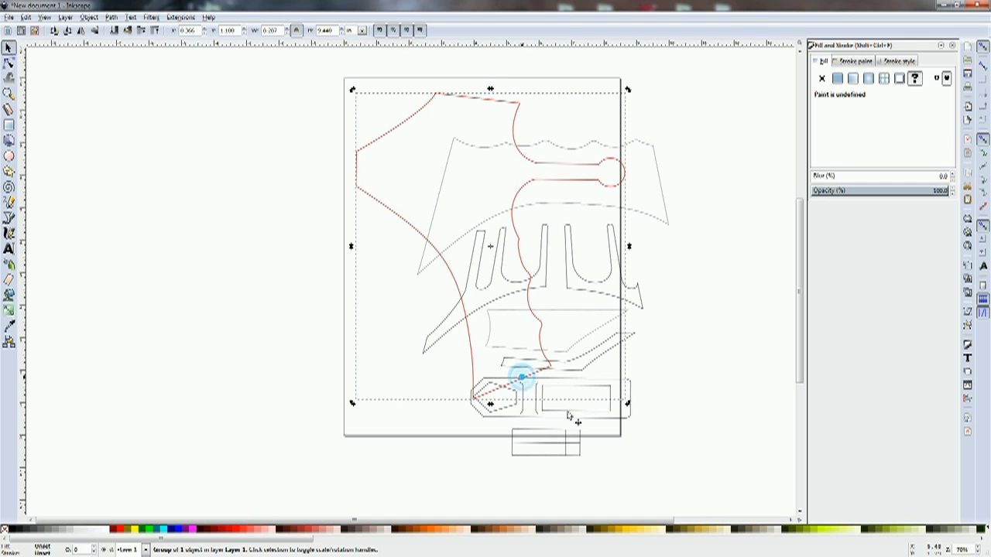
pyautogui.moveTo(353, 404); pyautogui.dragTo(584, 337)
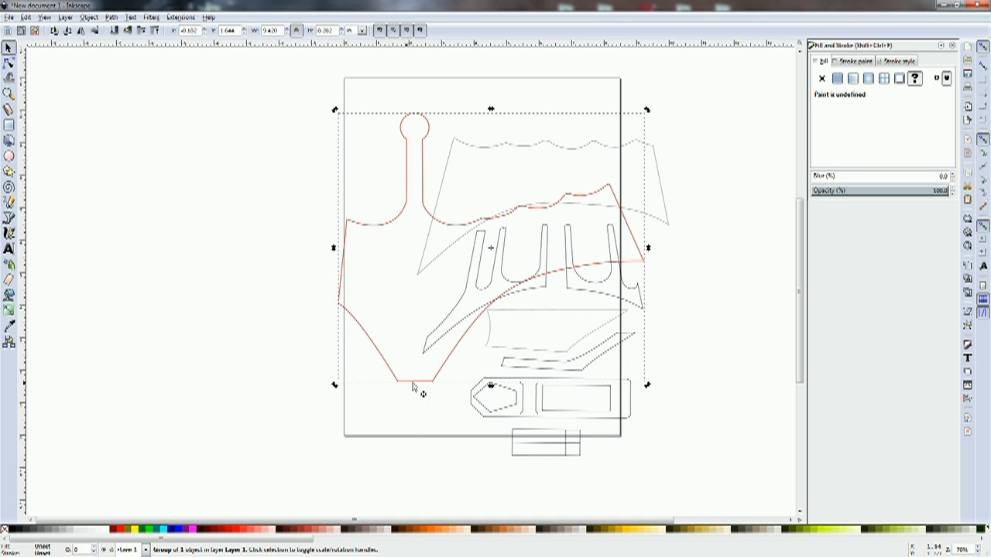
pyautogui.scroll(3, 465, 354)
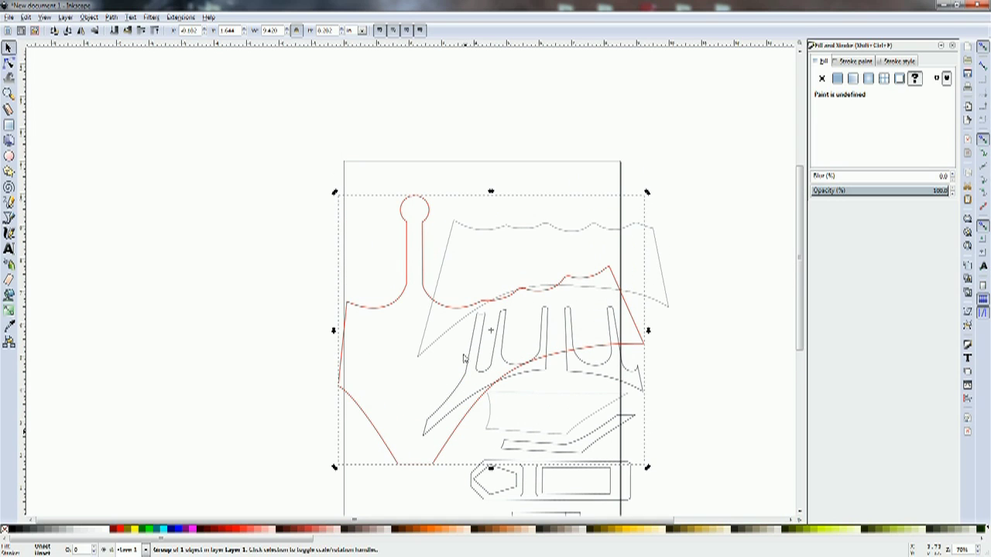
pyautogui.moveTo(469, 415); pyautogui.dragTo(482, 186)
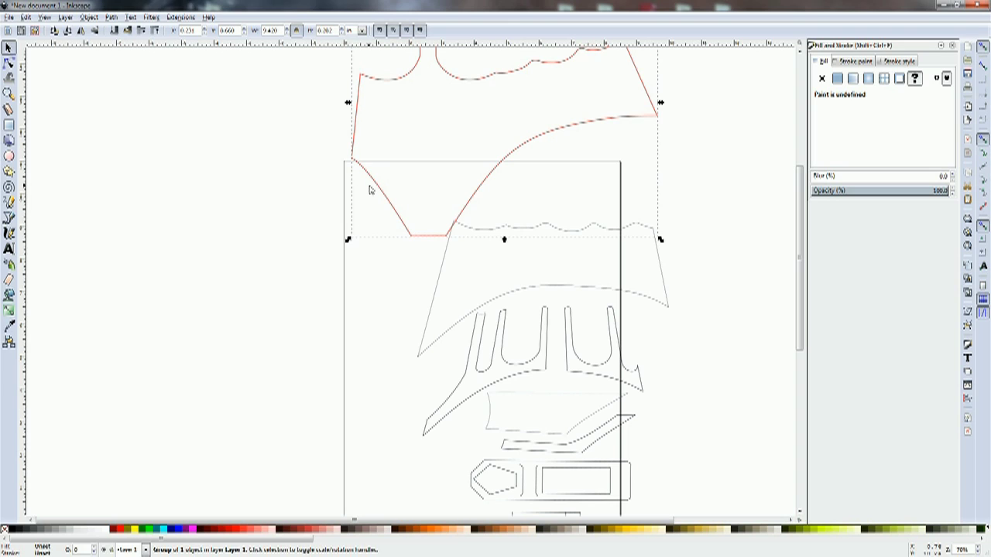
pyautogui.moveTo(375, 186); pyautogui.dragTo(367, 210)
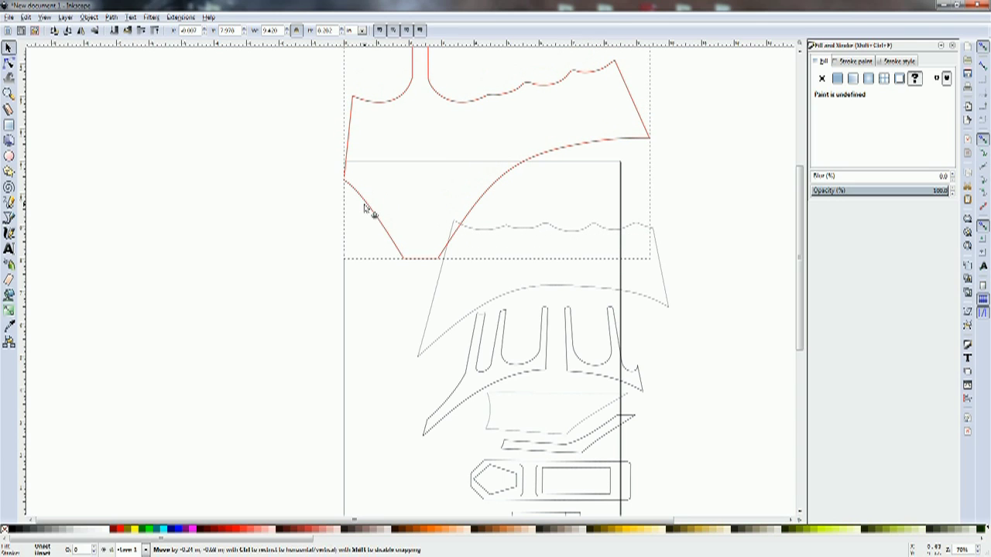
pyautogui.moveTo(534, 154); pyautogui.dragTo(534, 153)
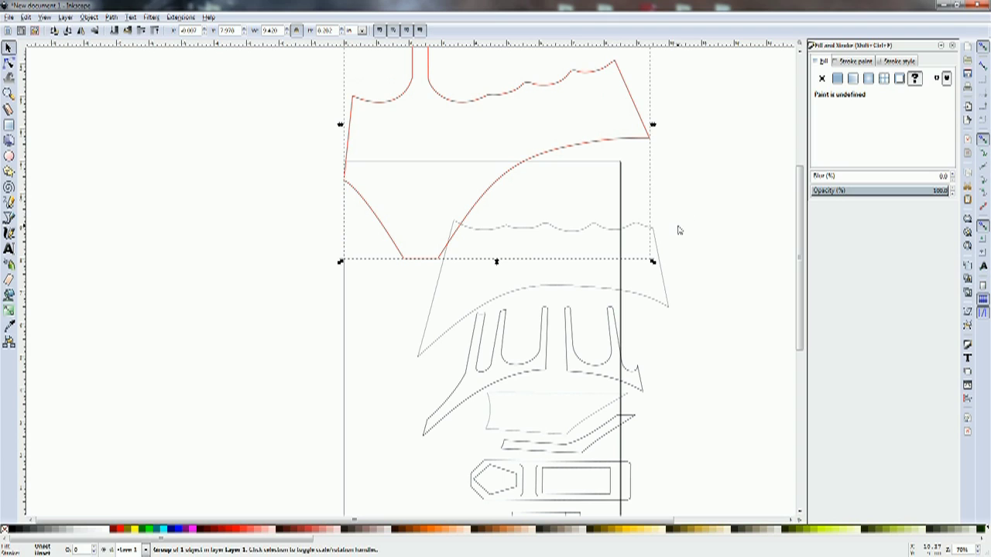
# Step: Position the red piece so only its round knob rises above the page's top edge, then deselect
pyautogui.press('Up')
pyautogui.press('Up')
pyautogui.press('Up')
pyautogui.press('Up')
pyautogui.press('Up')
pyautogui.press('Up')
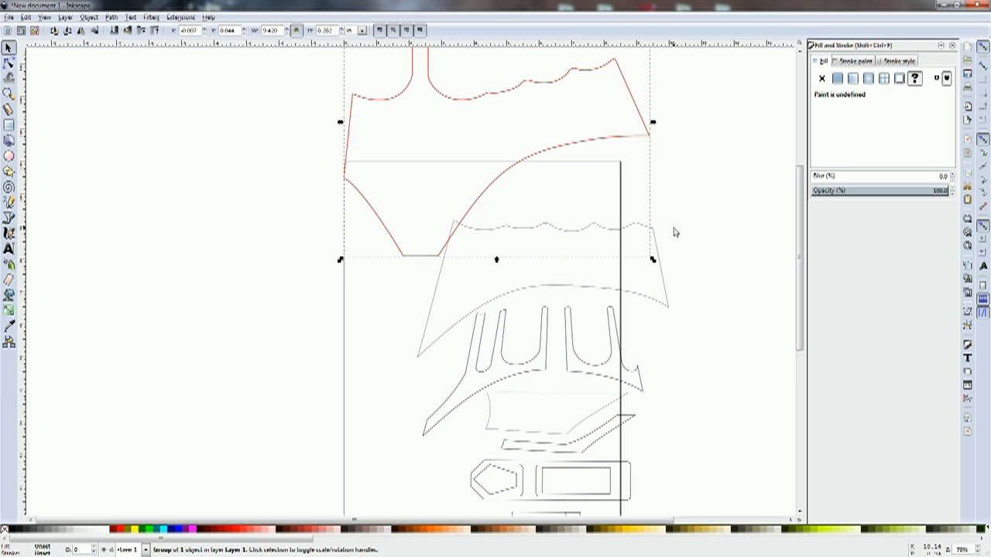
pyautogui.press('Up')
pyautogui.press('Up')
pyautogui.press('Up')
pyautogui.press('Up')
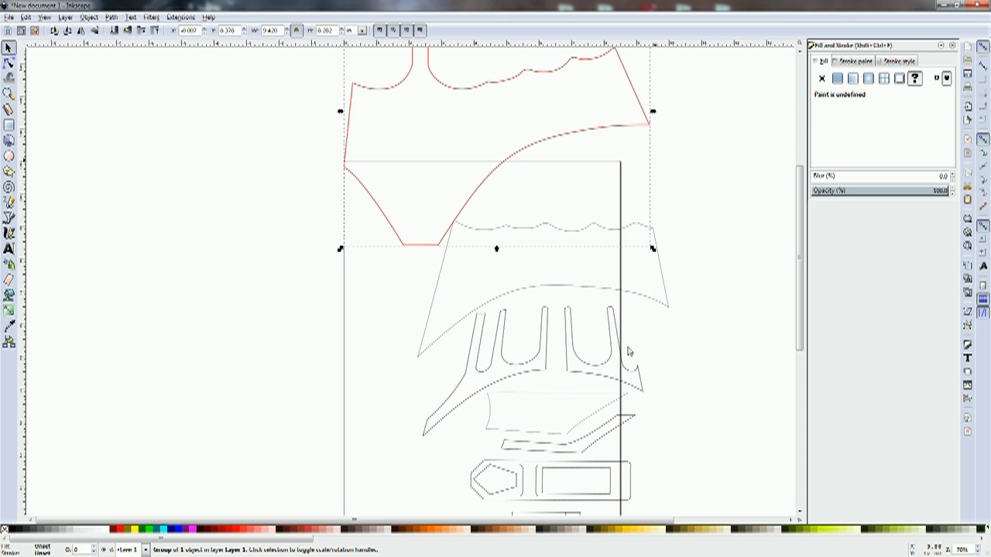
pyautogui.scroll(3, 609, 349)
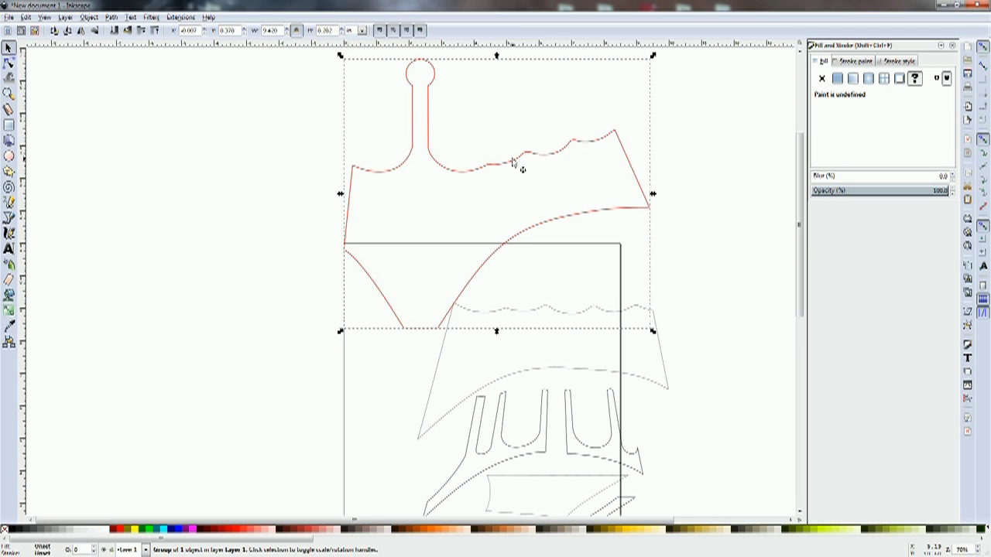
pyautogui.moveTo(513, 161); pyautogui.dragTo(513, 356)
pyautogui.scroll(-1, 517, 314)
pyautogui.moveTo(516, 311); pyautogui.dragTo(522, 283)
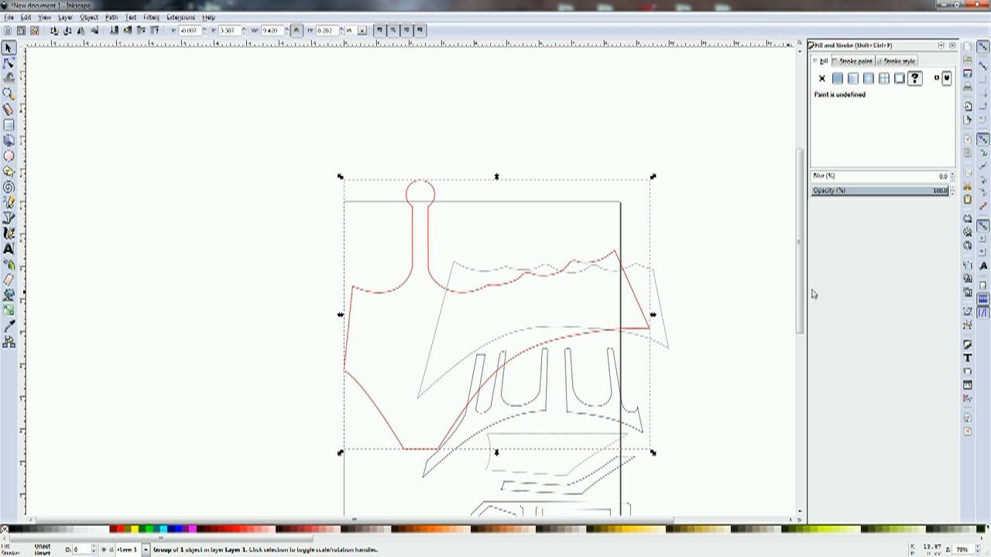
pyautogui.moveTo(802, 302); pyautogui.dragTo(800, 398)
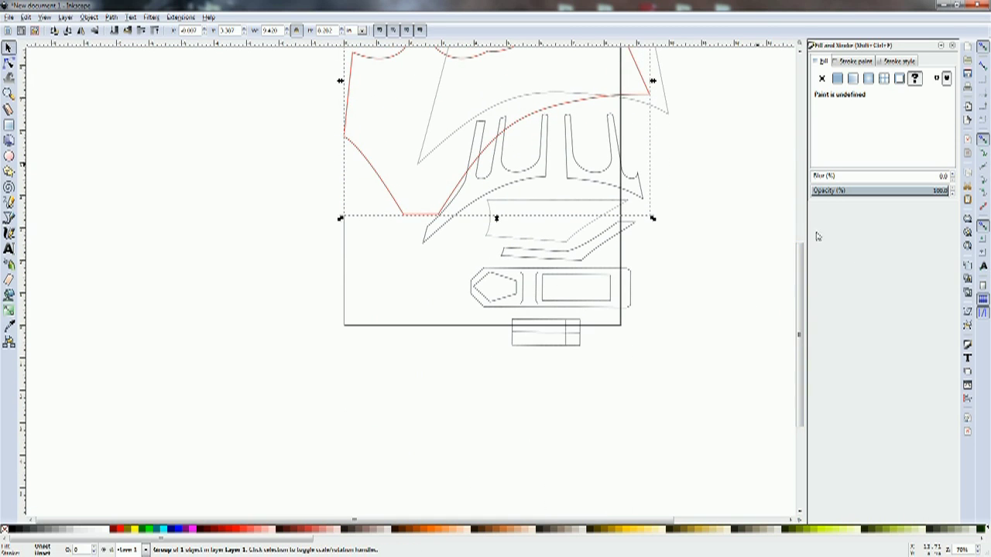
pyautogui.moveTo(800, 290); pyautogui.dragTo(800, 239)
pyautogui.click(716, 89)
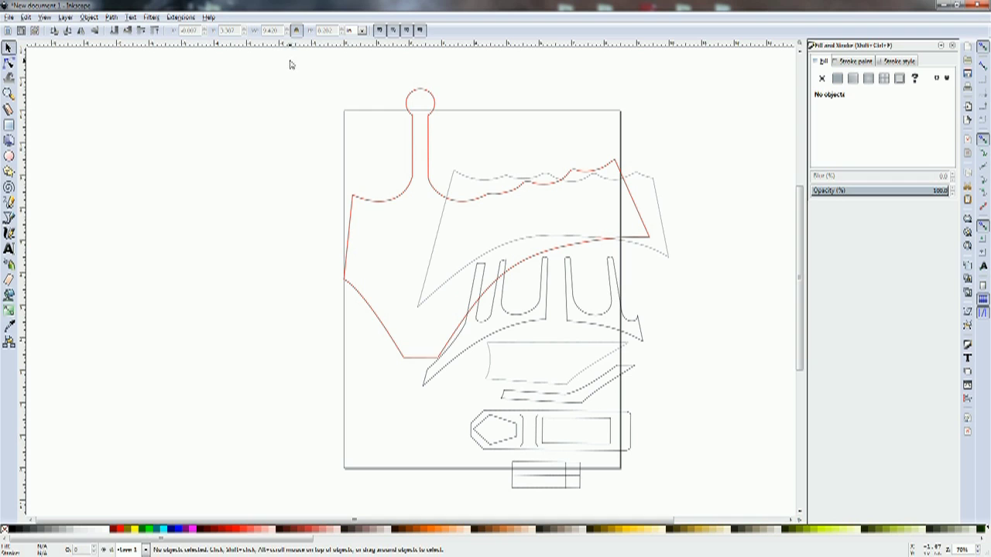
# Step: Select both the red and grey pieces and shrink them together by dragging a corner handle
pyautogui.moveTo(289, 60); pyautogui.dragTo(696, 504)
pyautogui.scroll(-2, 706, 317)
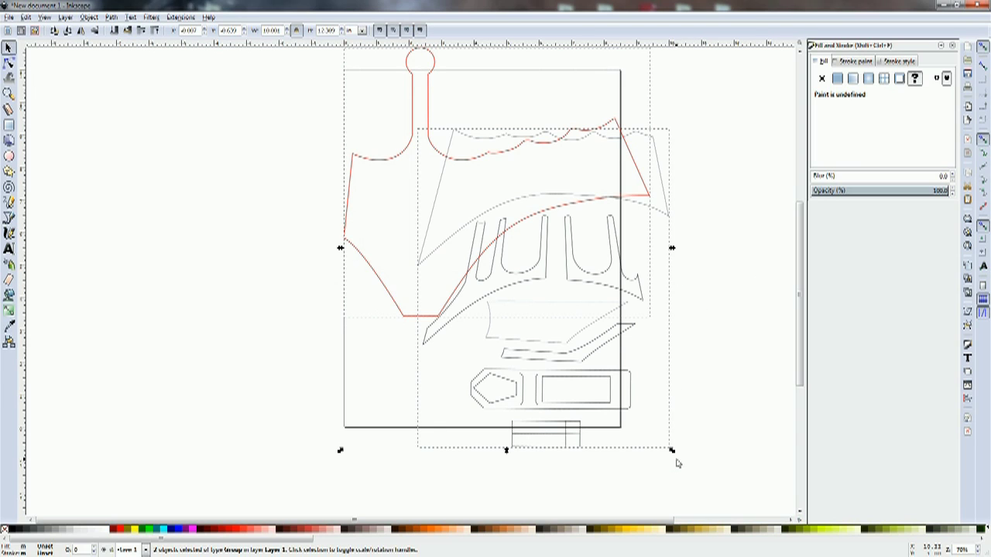
pyautogui.moveTo(672, 451); pyautogui.dragTo(590, 355)
pyautogui.scroll(-2, 590, 356)
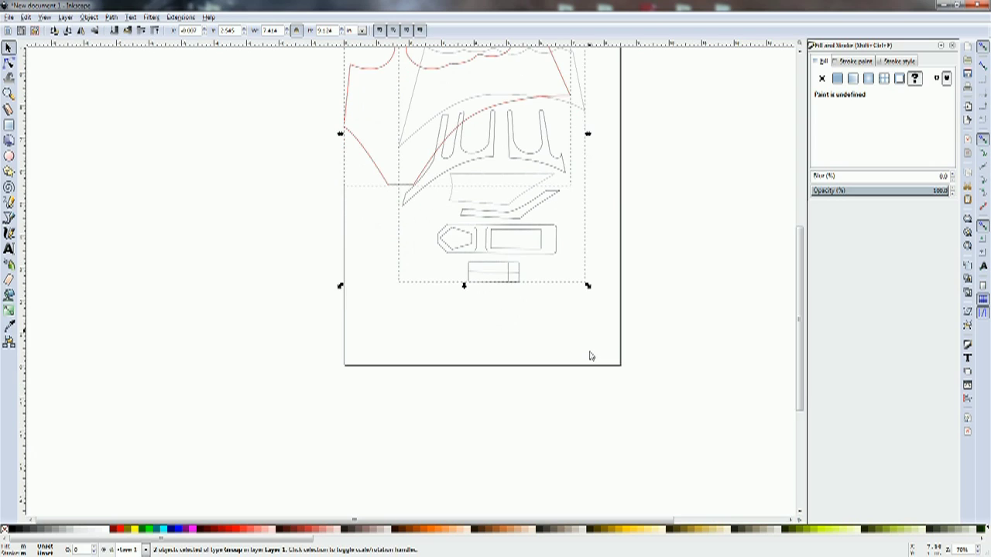
pyautogui.scroll(1, 589, 355)
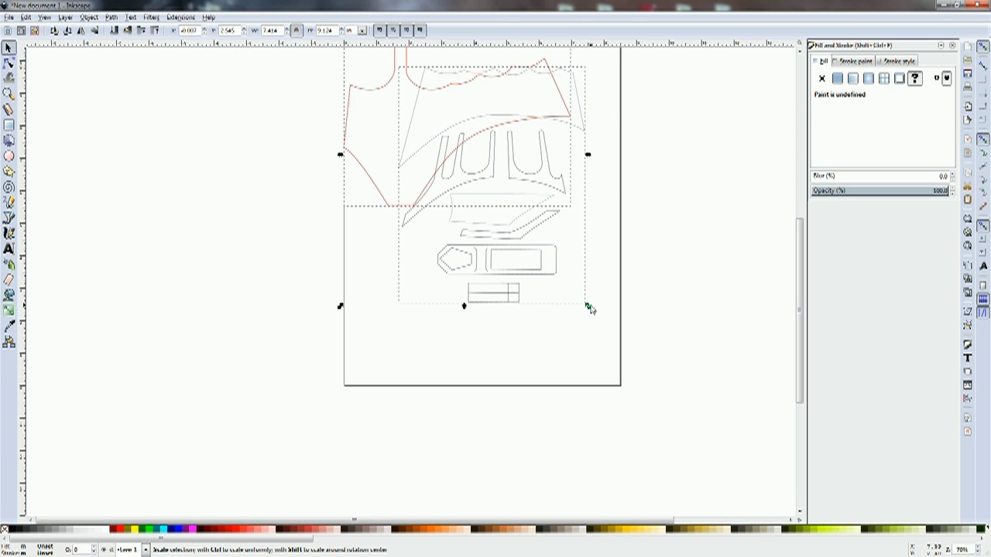
pyautogui.moveTo(588, 305); pyautogui.dragTo(588, 303)
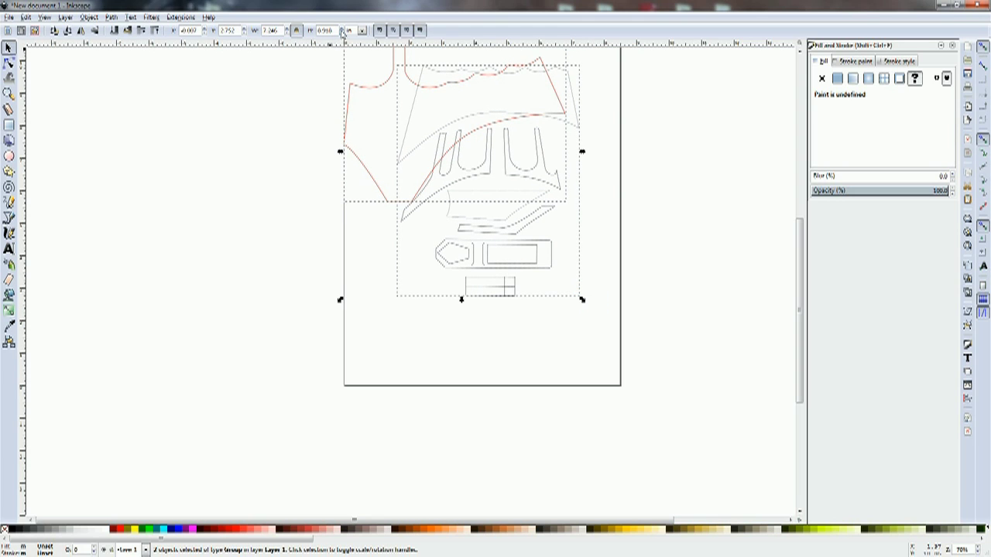
# Step: Adjust the pieces' combined height with the H spinner, settling at 8.910 in, then deselect
pyautogui.click(342, 29)
pyautogui.click(342, 29)
pyautogui.click(342, 28)
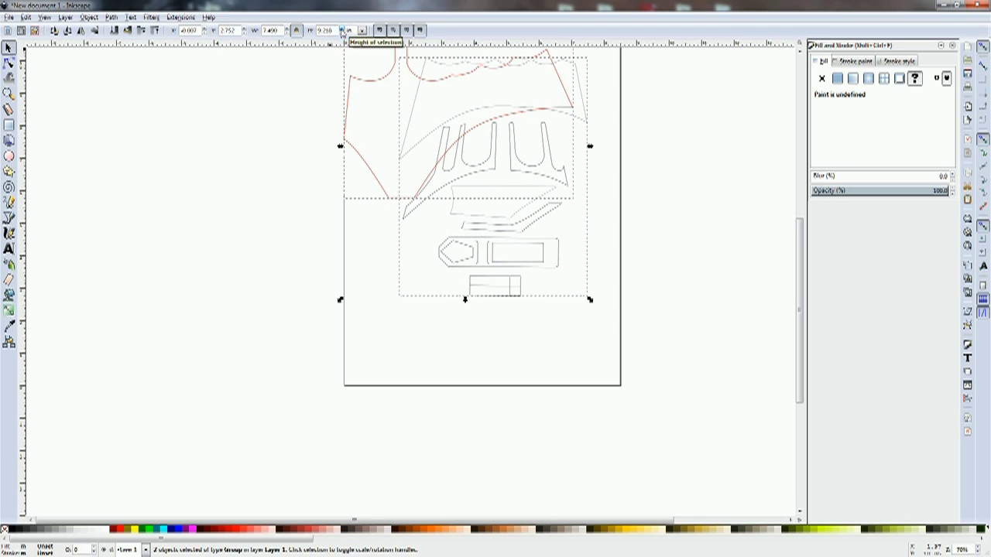
pyautogui.click(341, 32)
pyautogui.click(341, 33)
pyautogui.click(341, 32)
pyautogui.click(342, 32)
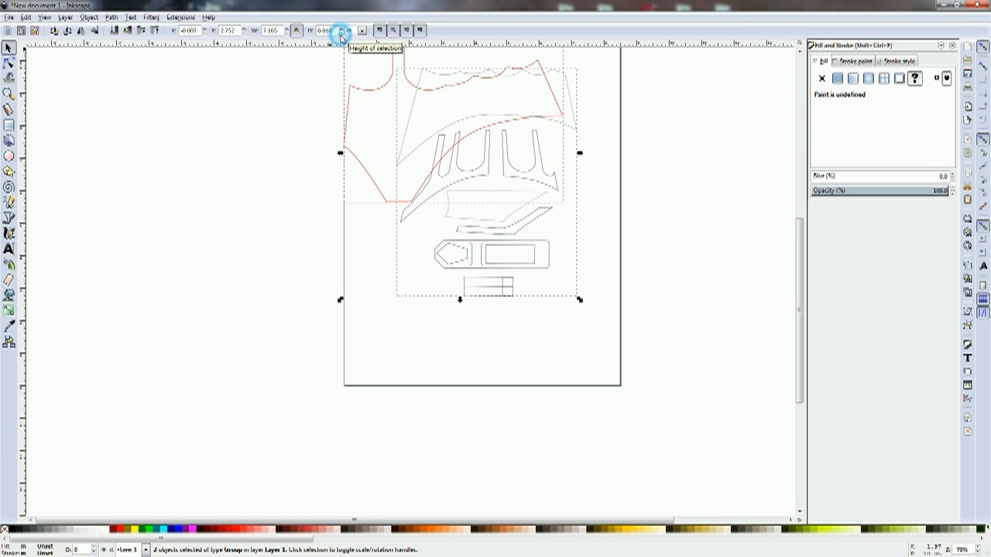
pyautogui.click(341, 33)
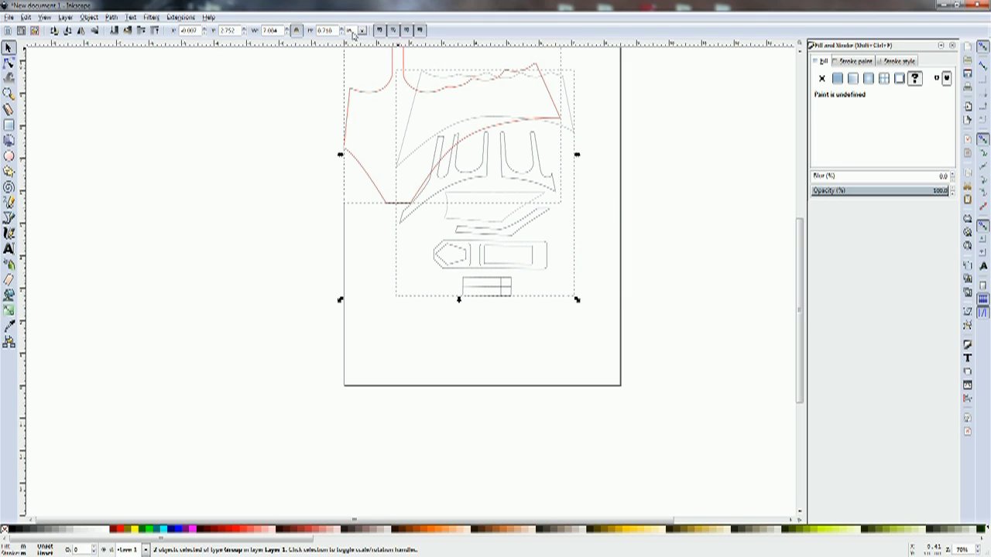
pyautogui.click(343, 34)
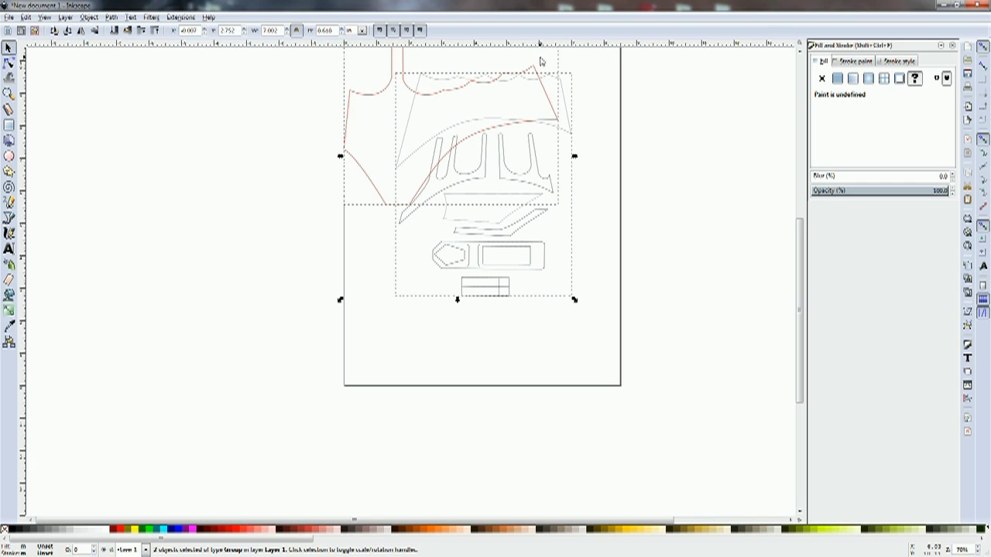
pyautogui.click(342, 28)
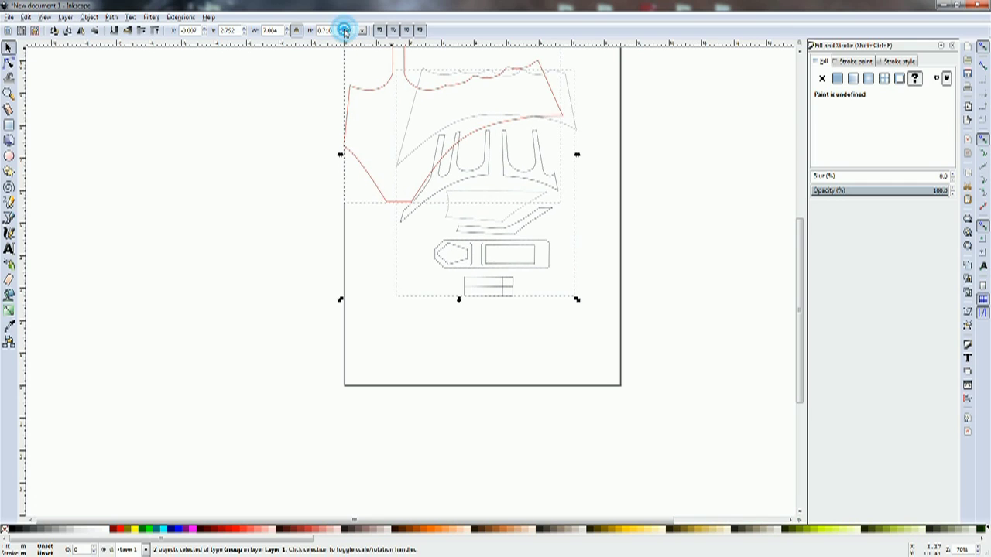
pyautogui.click(343, 29)
pyautogui.click(343, 29)
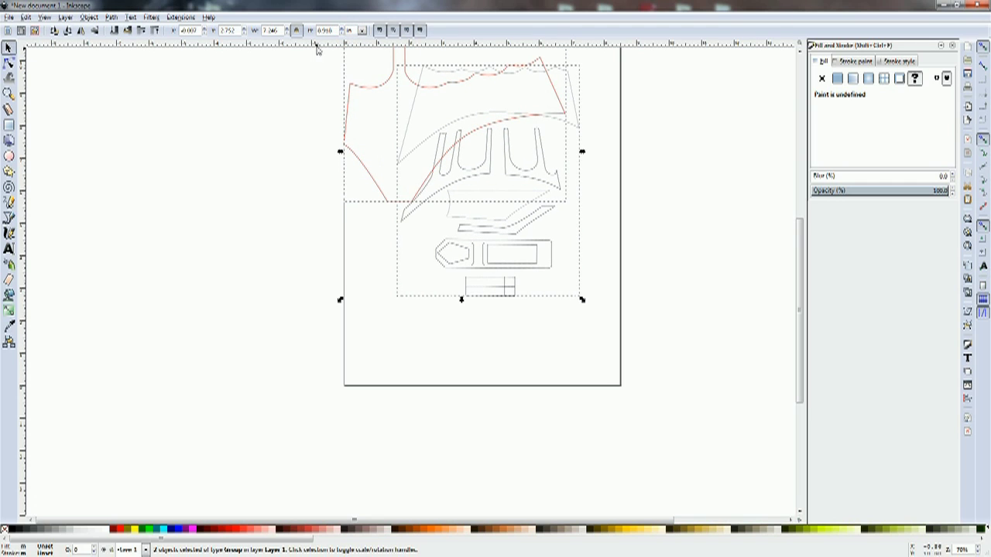
pyautogui.scroll(4, 735, 357)
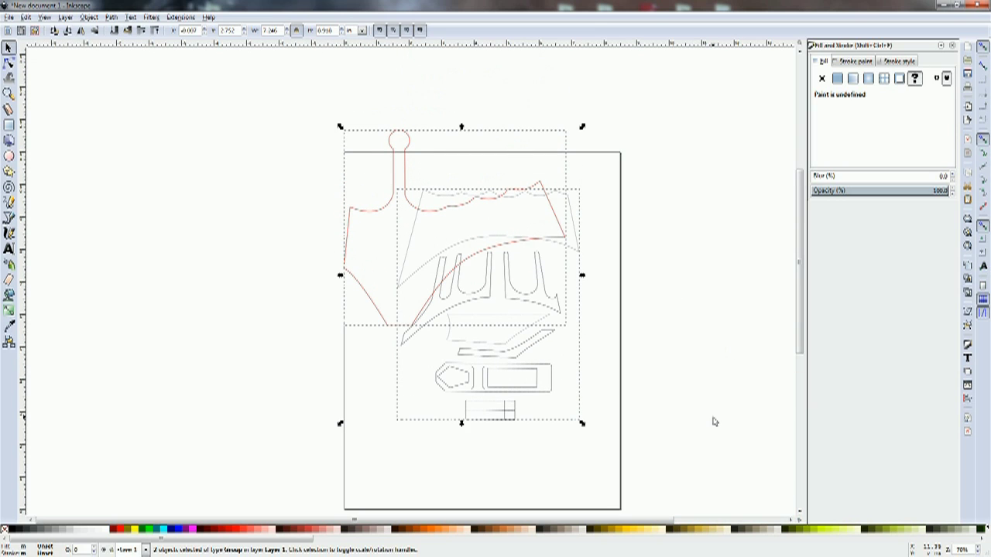
pyautogui.click(713, 327)
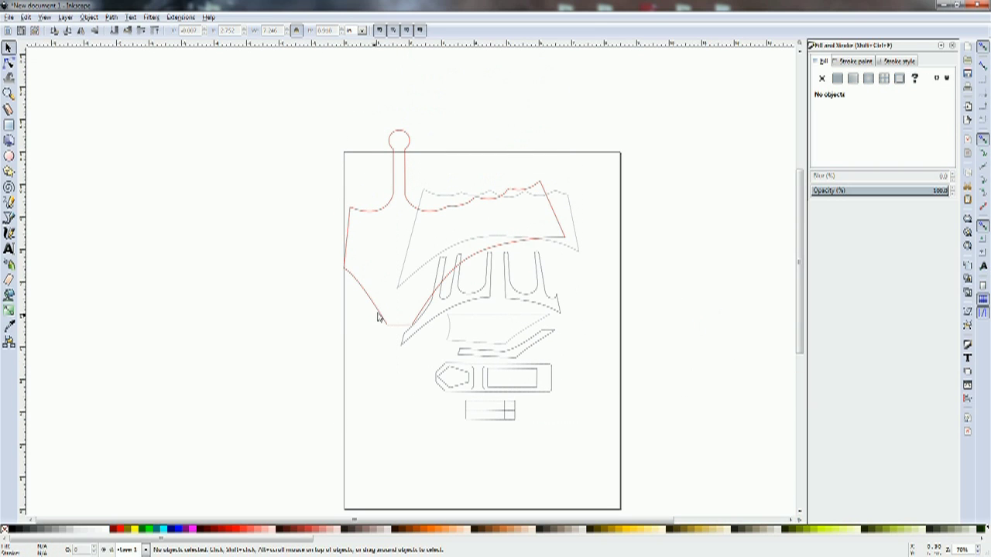
# Step: Move the red outline off the page and shift the grey template pieces up and left
pyautogui.moveTo(379, 316)
pyautogui.mouseDown()
pyautogui.moveTo(210, 281)
pyautogui.moveTo(125, 315)
pyautogui.mouseUp()
pyautogui.moveTo(374, 171)
pyautogui.mouseDown()
pyautogui.moveTo(409, 339)
pyautogui.moveTo(647, 464)
pyautogui.mouseUp()
pyautogui.moveTo(537, 396); pyautogui.dragTo(481, 370)
pyautogui.scroll(-2, 616, 338)
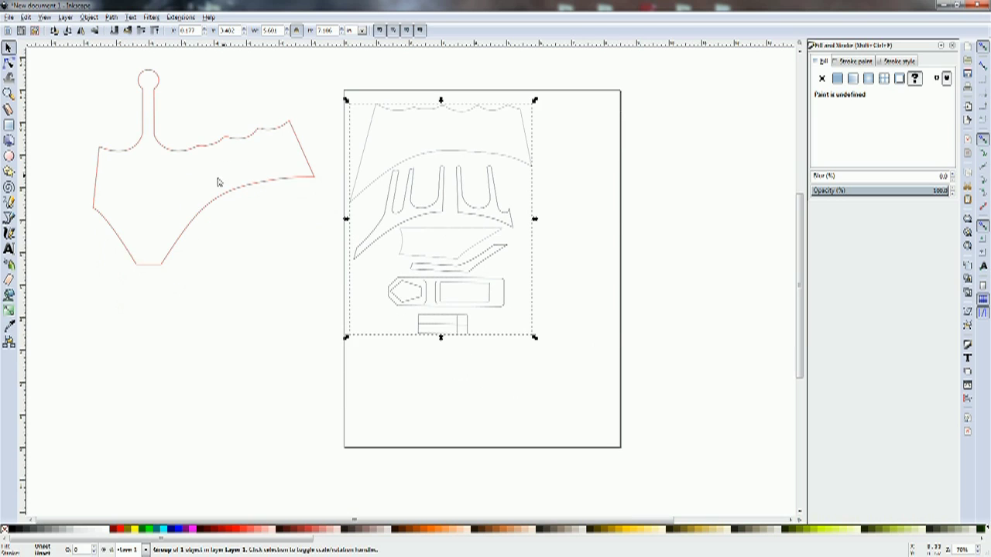
# Step: Bring the red outline back onto the page and rotate it a quarter turn into place
pyautogui.moveTo(216, 200); pyautogui.dragTo(579, 304)
pyautogui.click(575, 298)
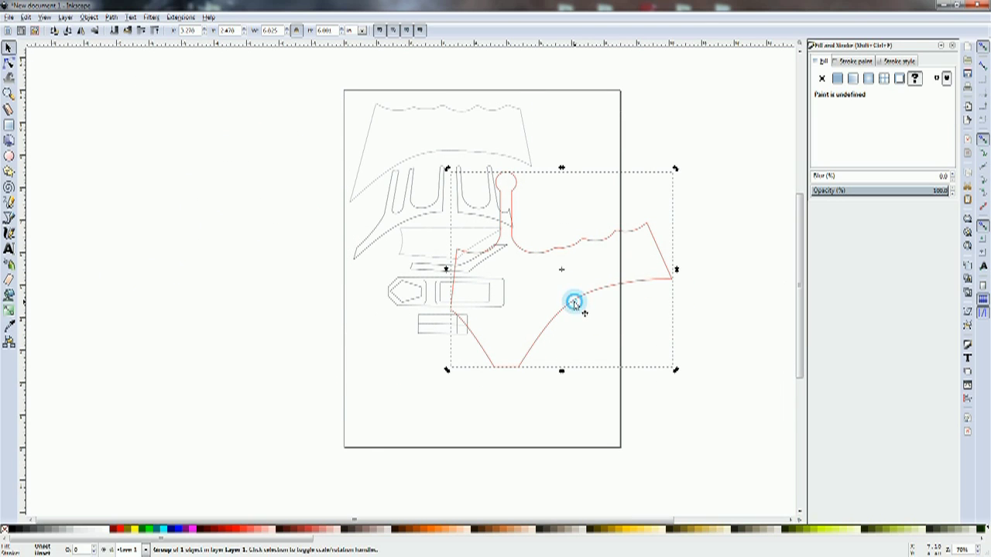
pyautogui.moveTo(675, 168); pyautogui.dragTo(504, 206)
pyautogui.moveTo(601, 277); pyautogui.dragTo(526, 321)
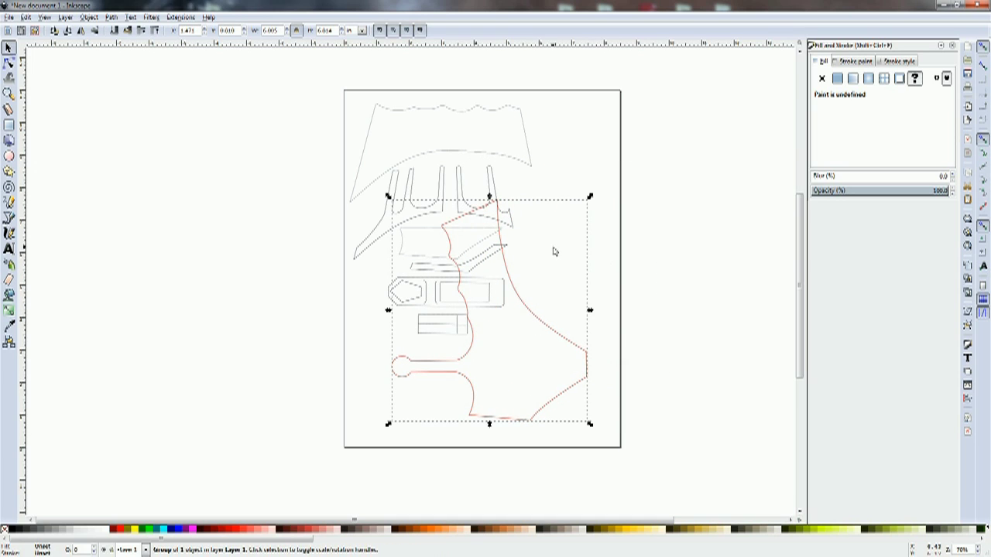
pyautogui.click(511, 263)
pyautogui.moveTo(586, 196); pyautogui.dragTo(459, 113)
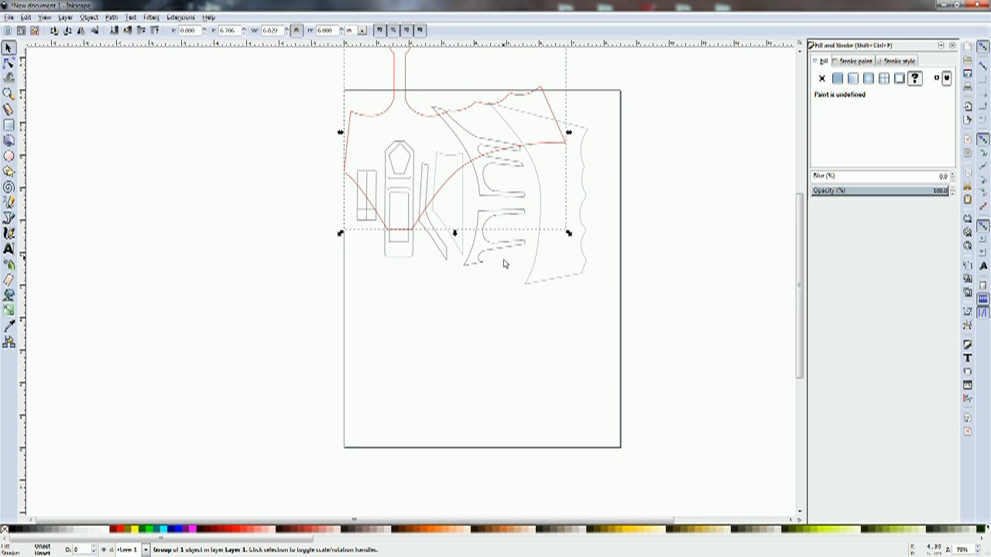
# Step: Scale the red and grey groups up together to about 10.466 × 10.717 in, then deselect
pyautogui.scroll(-1, 504, 262)
pyautogui.scroll(4, 504, 264)
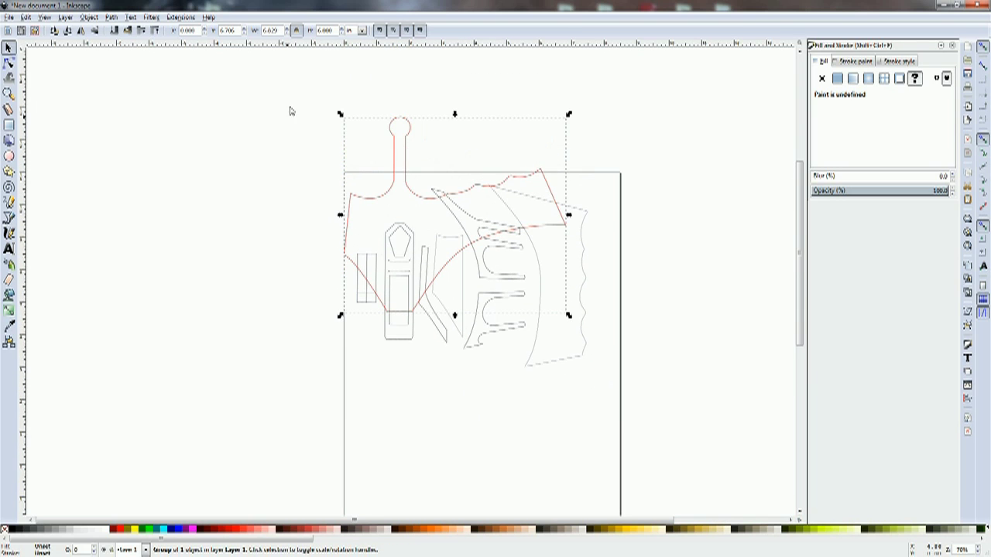
pyautogui.moveTo(291, 89); pyautogui.dragTo(612, 396)
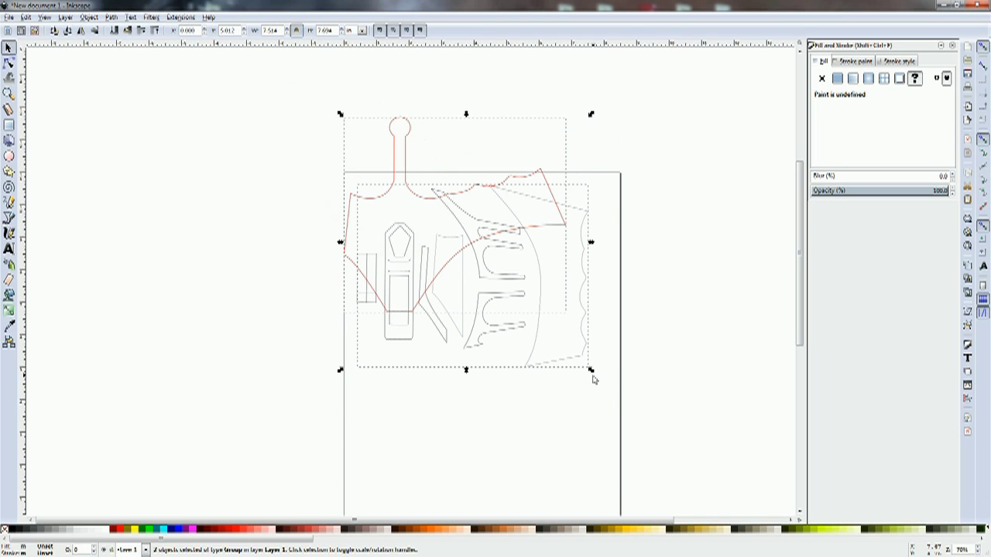
pyautogui.scroll(-3, 587, 379)
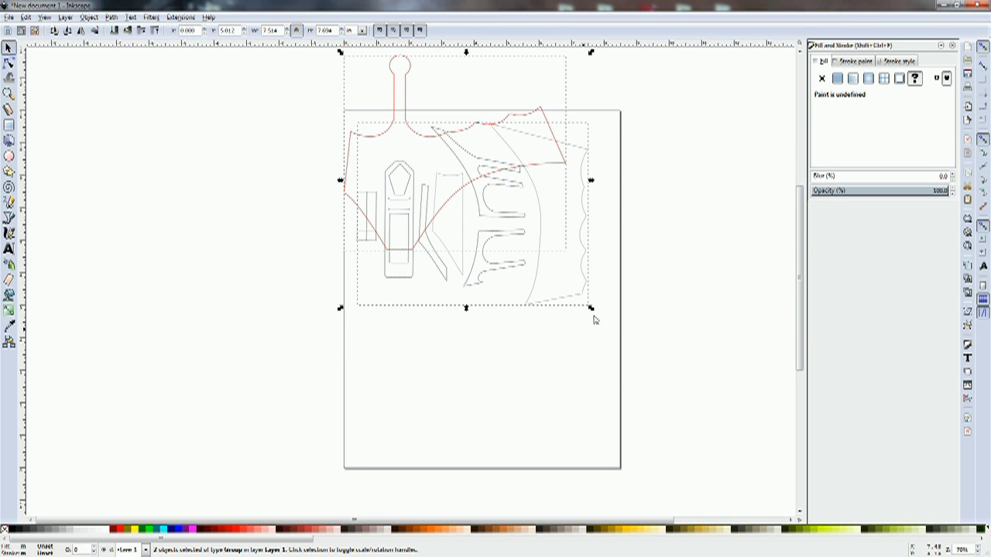
pyautogui.moveTo(589, 309); pyautogui.dragTo(685, 429)
pyautogui.click(724, 350)
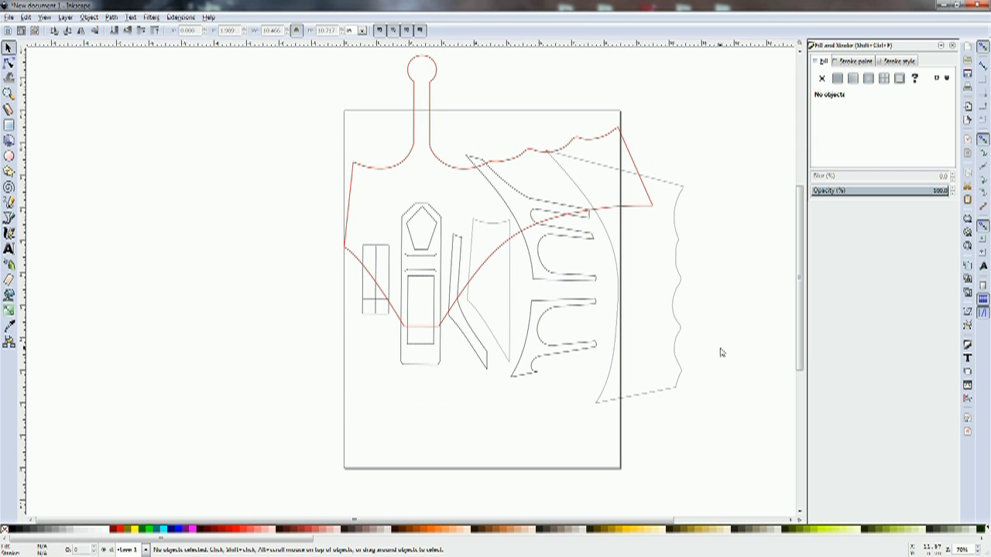
# Step: Move the red outline off the page to the left
pyautogui.click(582, 213)
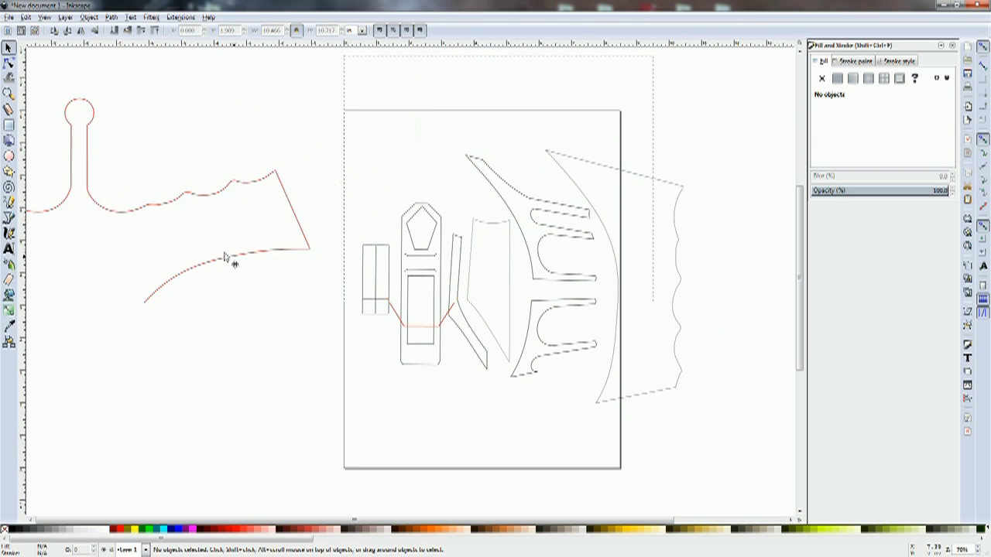
pyautogui.moveTo(225, 257); pyautogui.dragTo(217, 263)
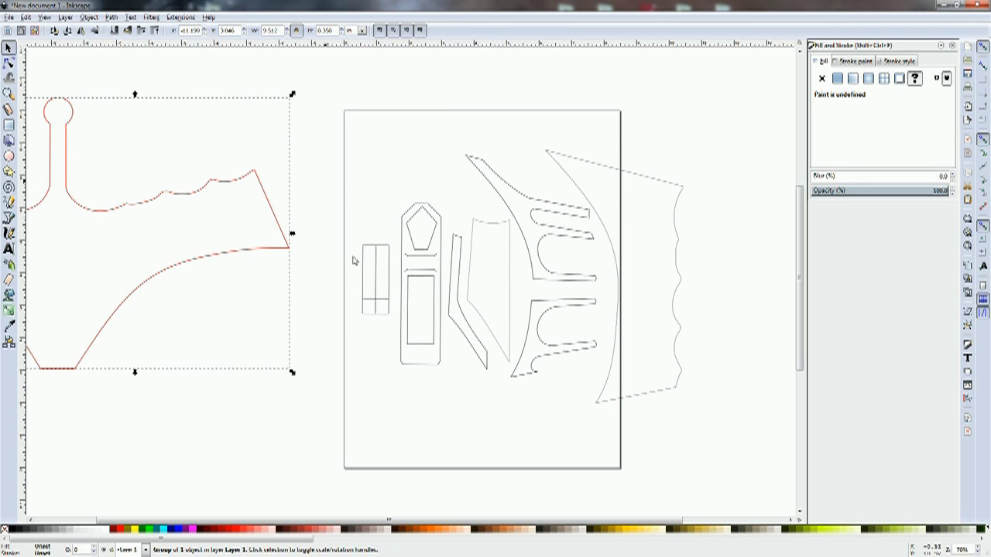
pyautogui.click(602, 250)
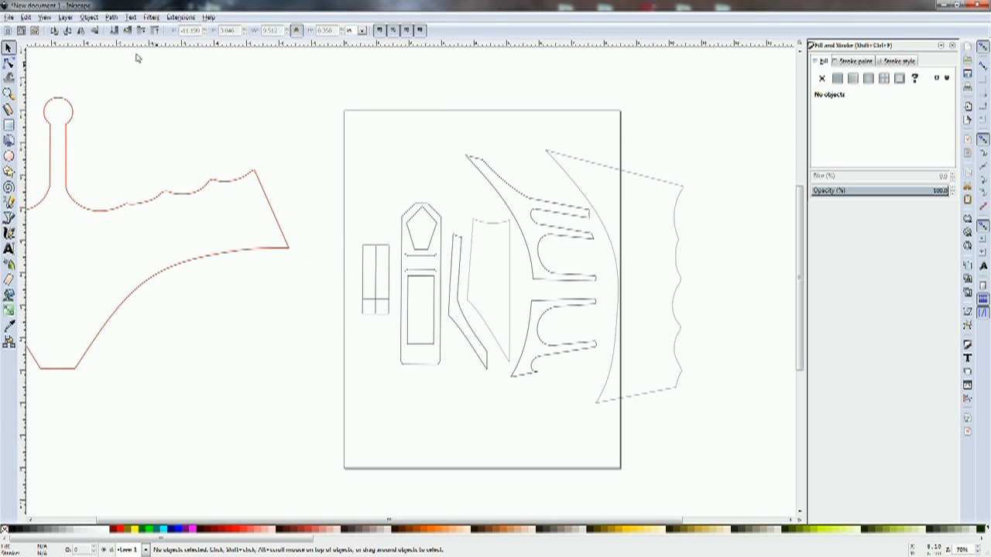
# Step: Rotate the grey template pieces 90° clockwise and centre them on the Letter page
pyautogui.click(559, 161)
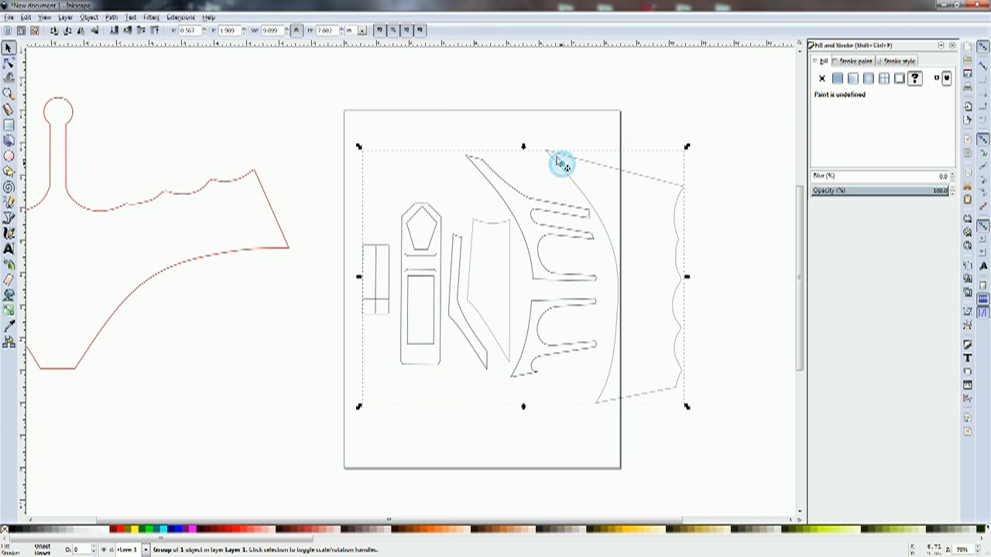
pyautogui.click(67, 31)
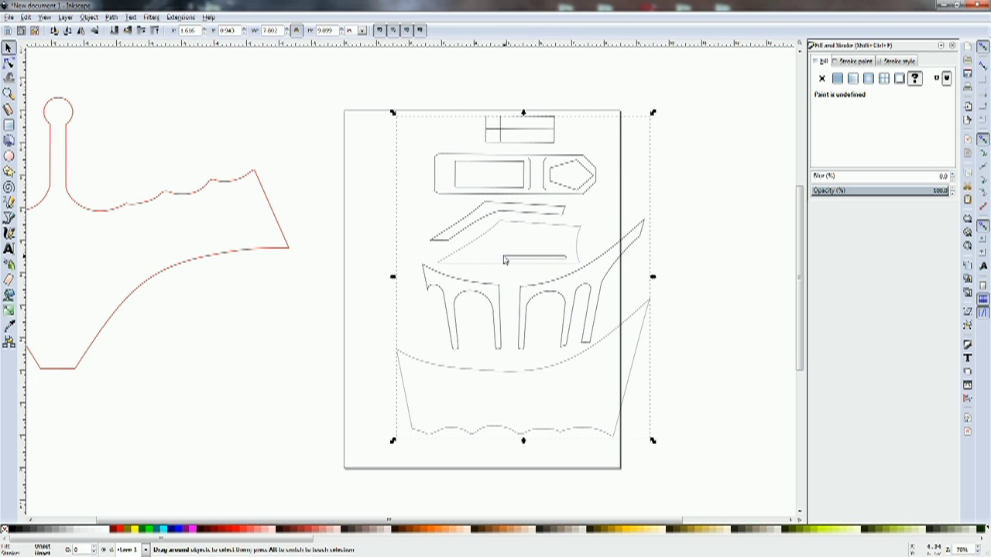
pyautogui.click(517, 263)
pyautogui.moveTo(496, 263)
pyautogui.mouseDown()
pyautogui.moveTo(473, 260)
pyautogui.moveTo(482, 272)
pyautogui.mouseUp()
pyautogui.click(209, 322)
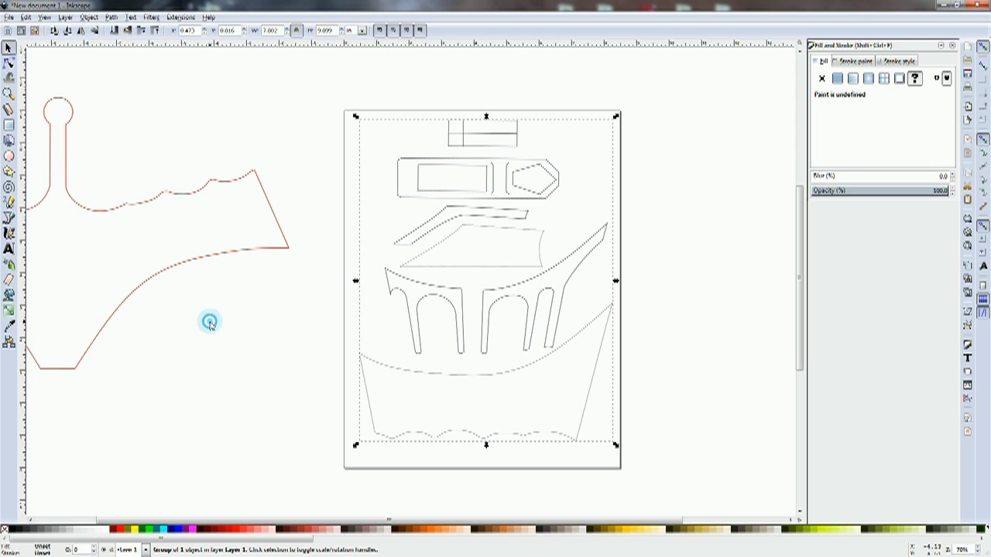
# Step: Preview the layout in the Print dialog, then close it without printing
pyautogui.click(9, 18)
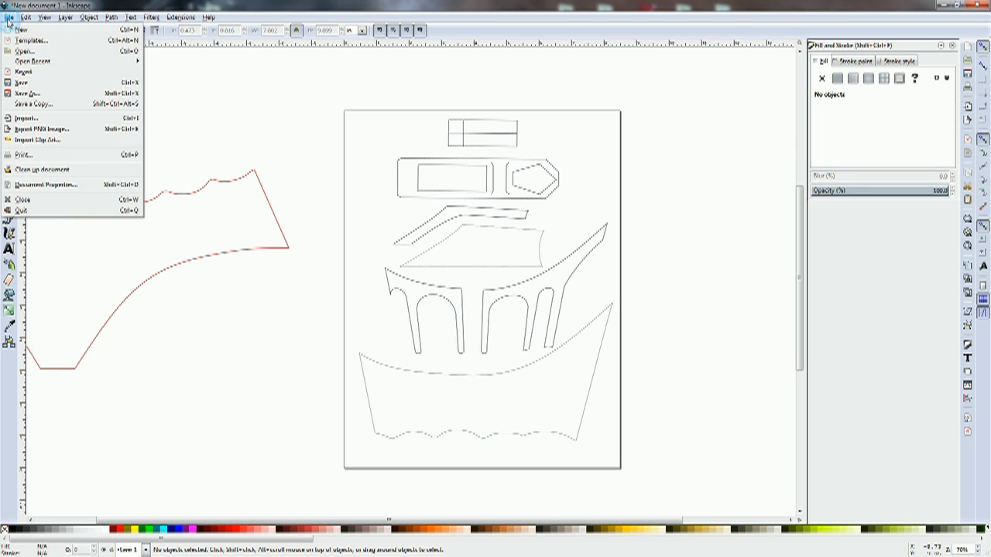
pyautogui.click(23, 155)
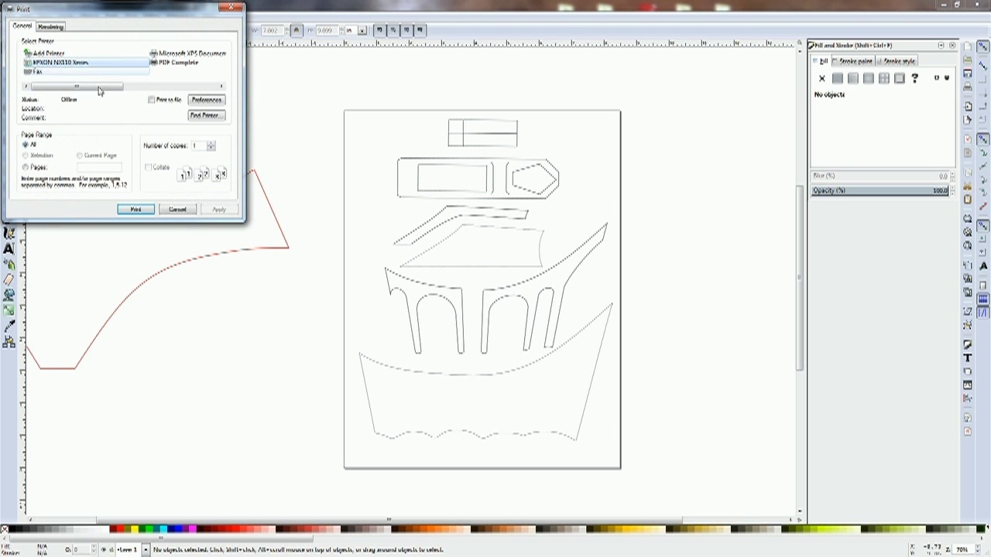
pyautogui.click(149, 87)
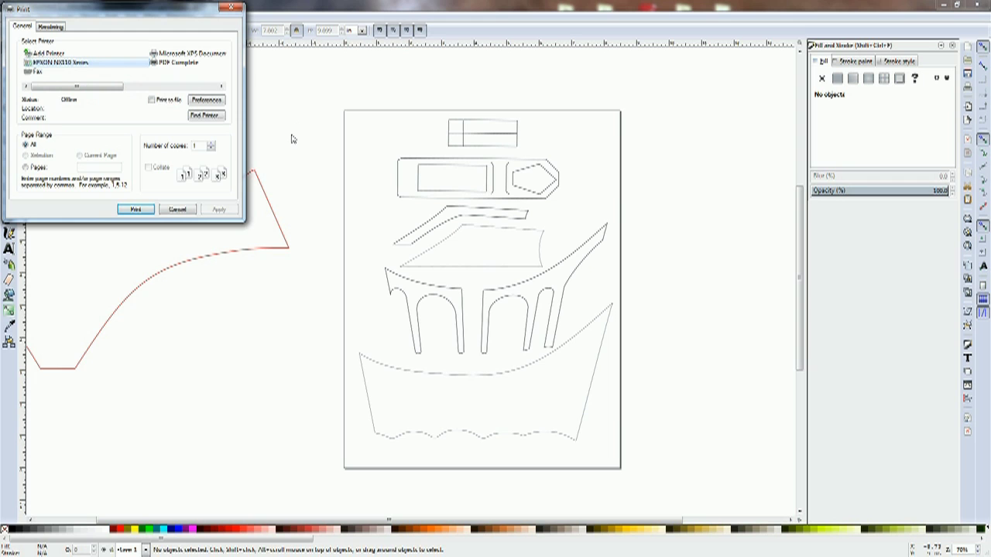
pyautogui.click(231, 8)
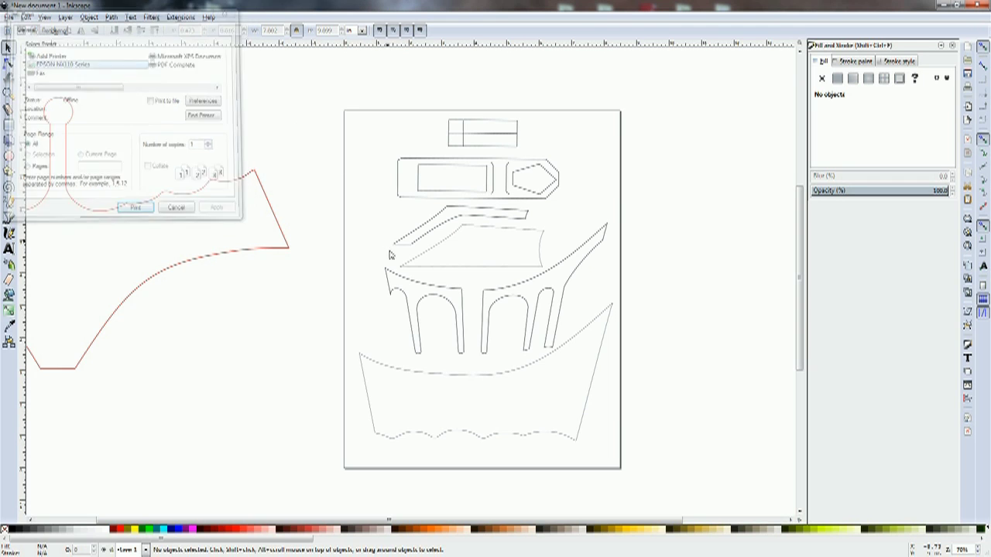
pyautogui.click(394, 185)
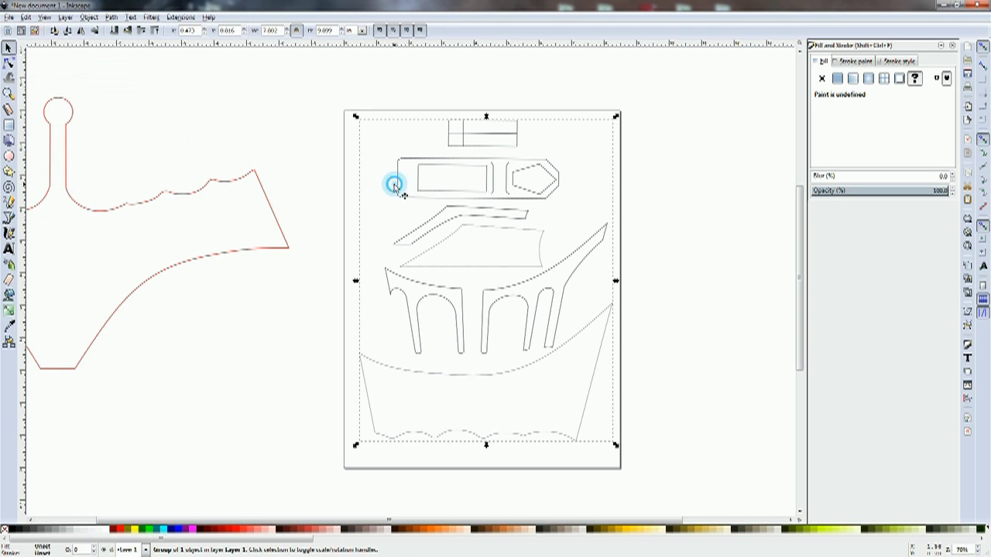
# Step: Move the grey pieces off-page right, and rotate the red outline 90° counter-clockwise to fill the page
pyautogui.click(646, 221)
pyautogui.moveTo(512, 264); pyautogui.dragTo(789, 271)
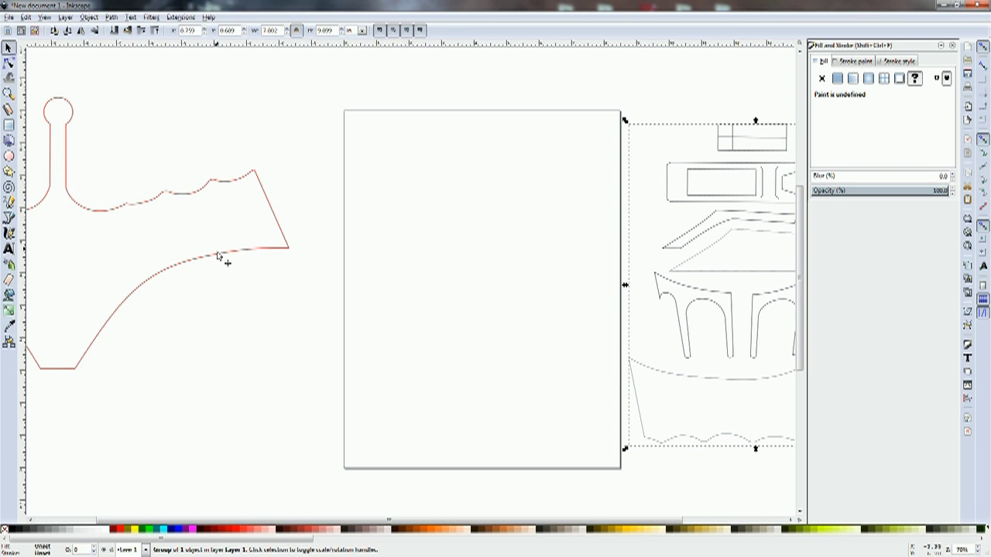
pyautogui.moveTo(219, 254); pyautogui.dragTo(567, 291)
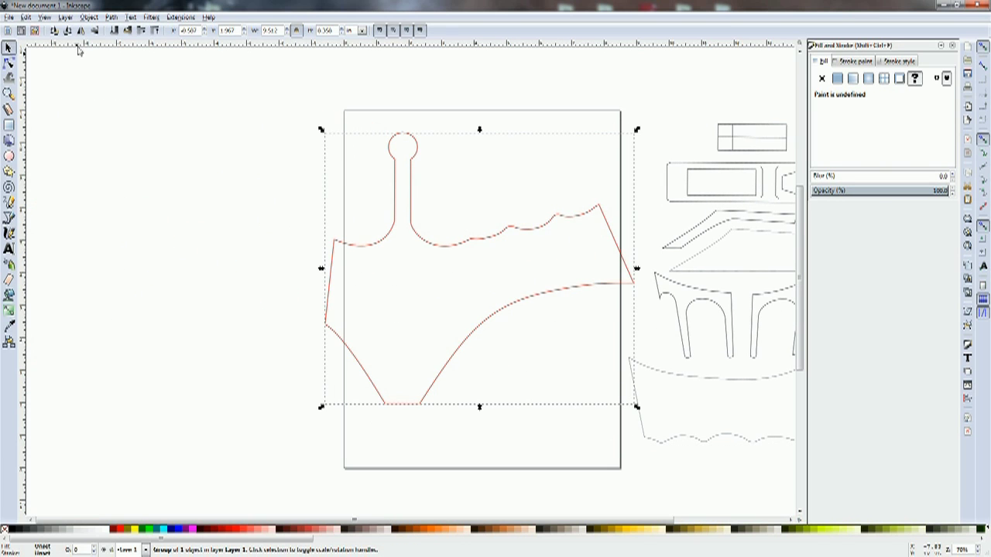
pyautogui.click(53, 30)
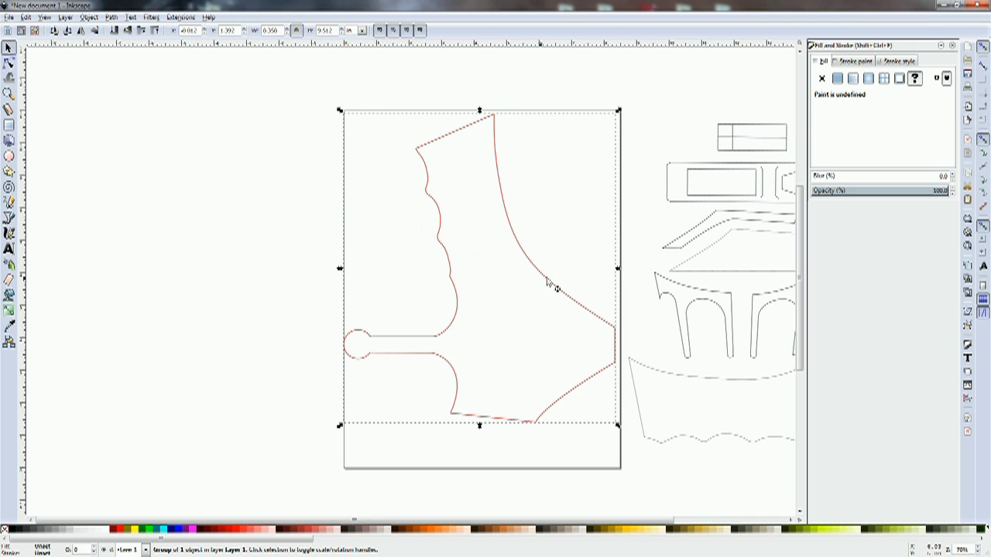
pyautogui.moveTo(545, 285); pyautogui.dragTo(542, 280)
# Step: Check the red piece in the Print dialog and close it without printing
pyautogui.click(9, 17)
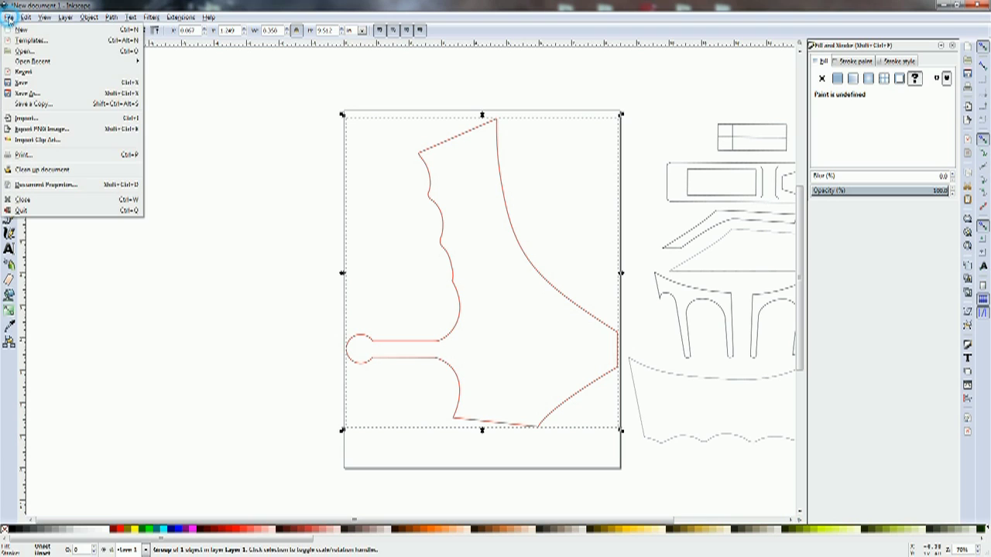
pyautogui.click(34, 154)
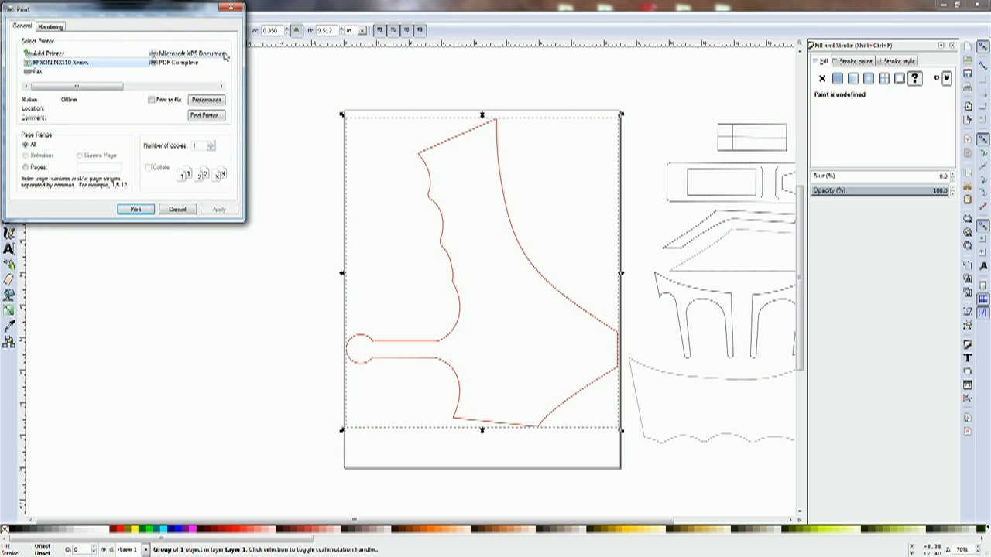
pyautogui.click(239, 10)
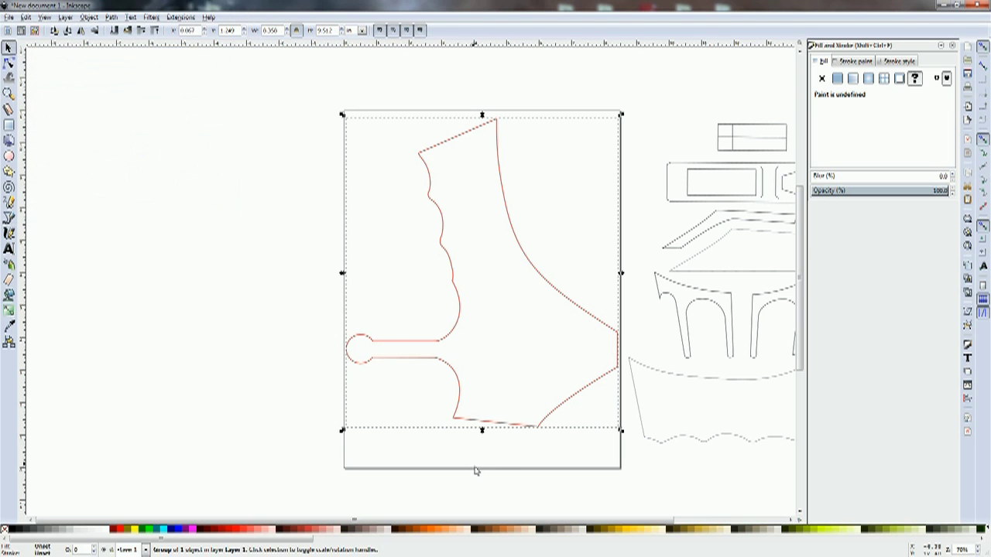
pyautogui.click(554, 470)
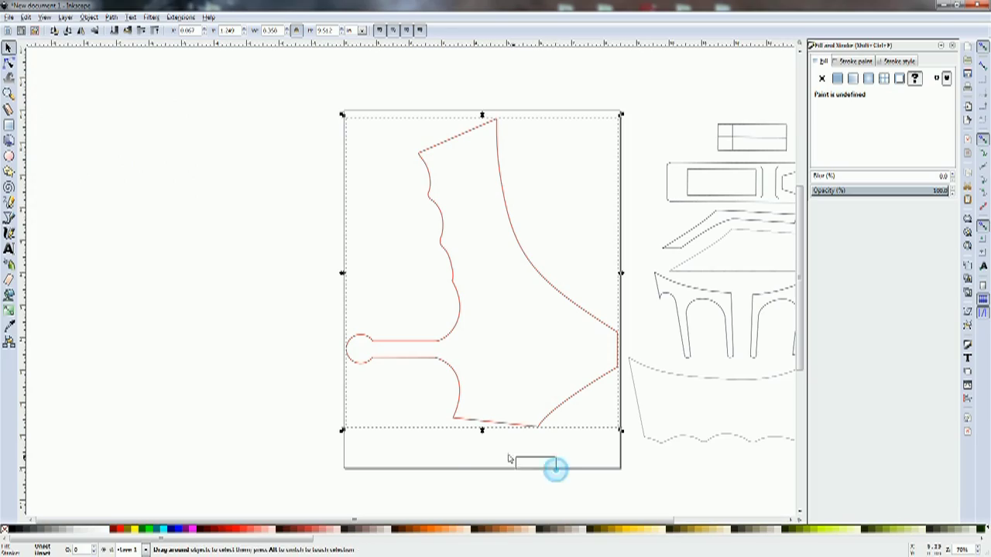